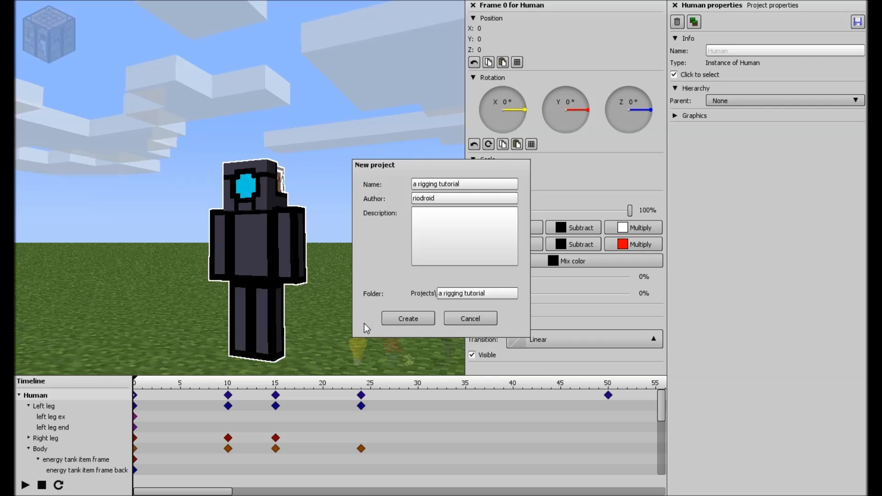
Step: Create the new project "a rigging tutorial" and add a Human character to the scene
{"action": "left_click", "coordinate": [385, 317]}
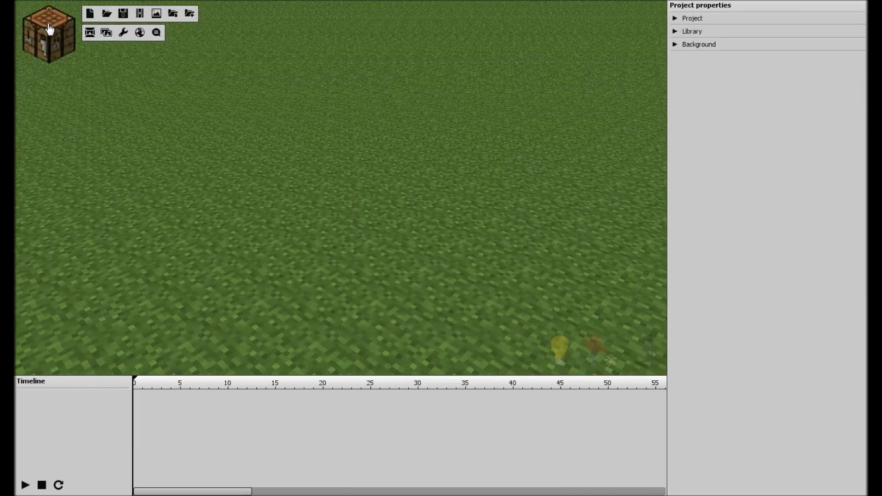
{"action": "left_click", "coordinate": [41, 32]}
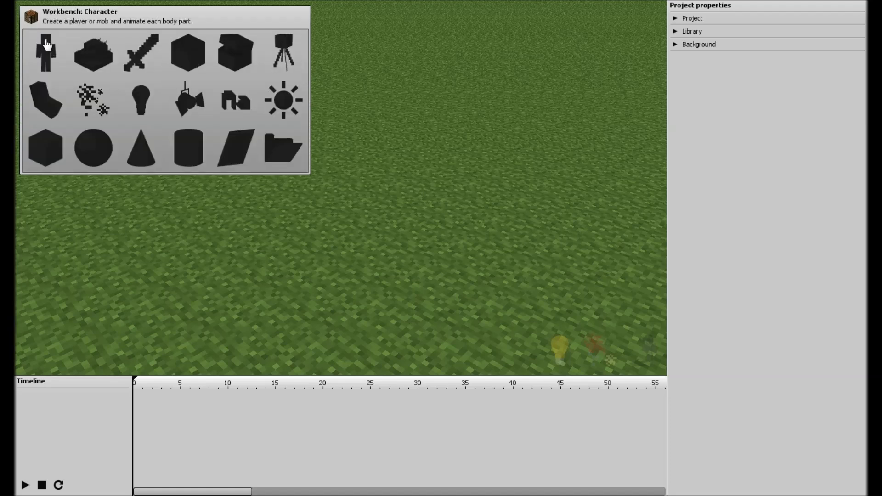
{"action": "left_click", "coordinate": [45, 46]}
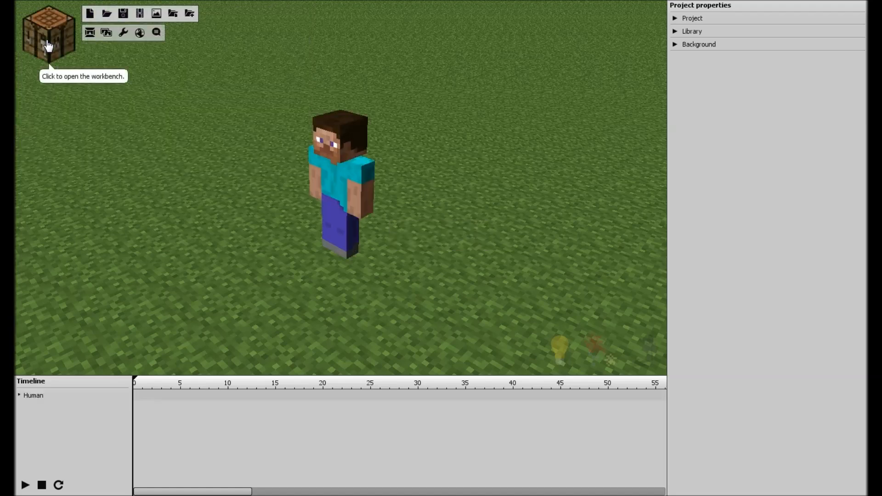
Step: Turn on the display of backfaces for the Human character
{"action": "right_click_drag", "start_coordinate": [397, 134], "coordinate": [338, 190]}
{"action": "key", "text": "w"}
{"action": "key", "text": "s"}
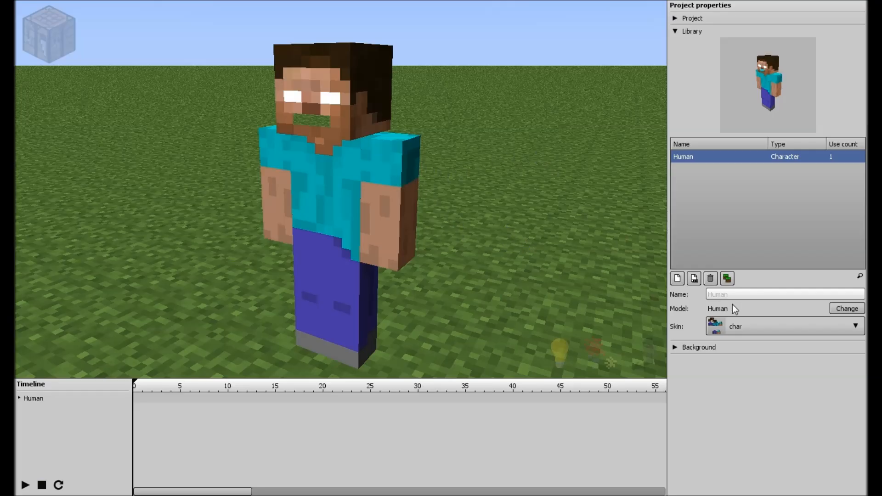
{"action": "left_click", "coordinate": [372, 194]}
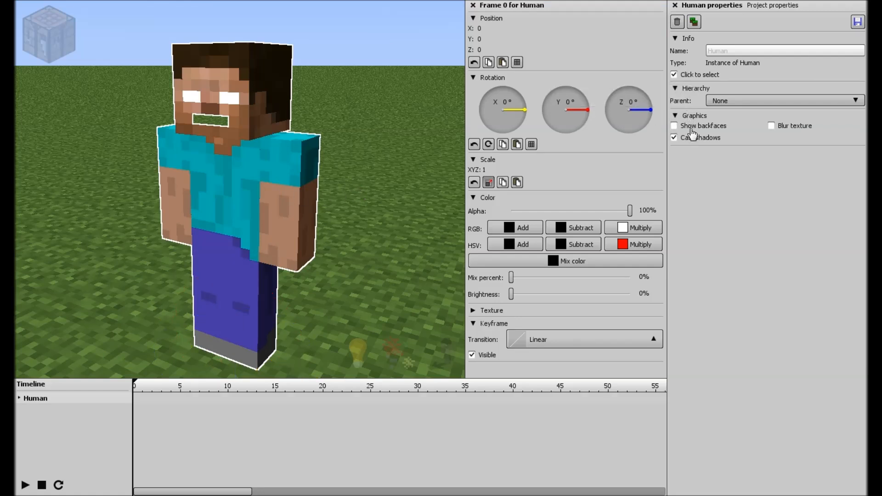
{"action": "left_click", "coordinate": [675, 127]}
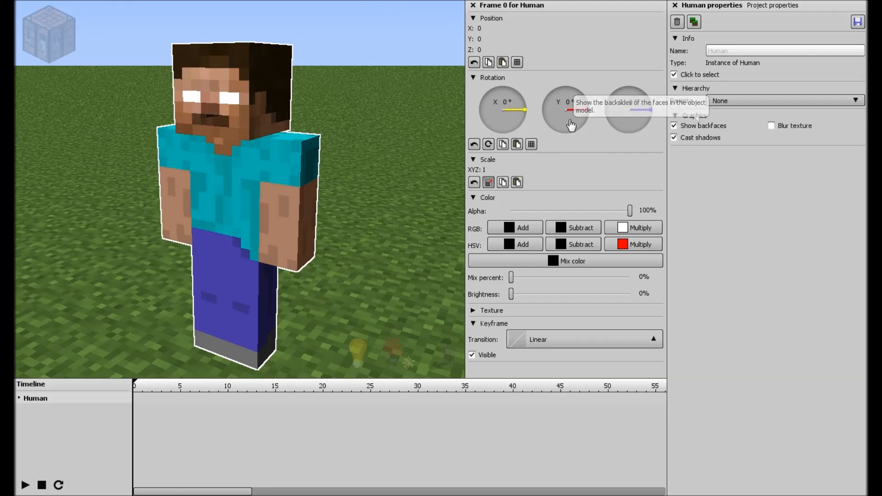
{"action": "left_click", "coordinate": [380, 39]}
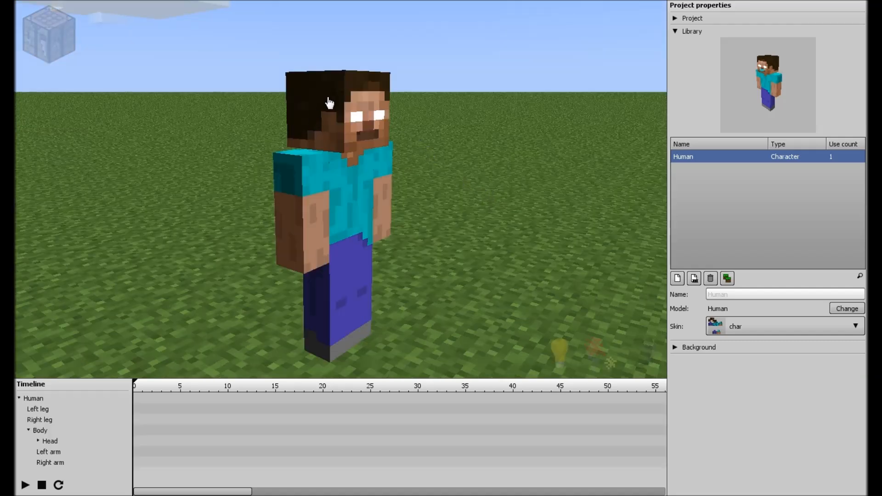
Step: Scale the Human character's head uniformly to 0.80
{"action": "left_click", "coordinate": [326, 137]}
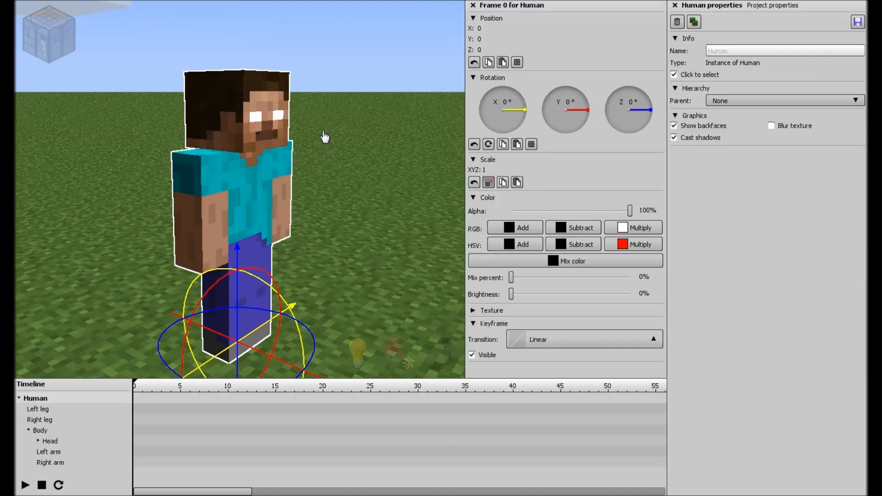
{"action": "left_click", "coordinate": [239, 108]}
{"action": "left_click", "coordinate": [484, 123]}
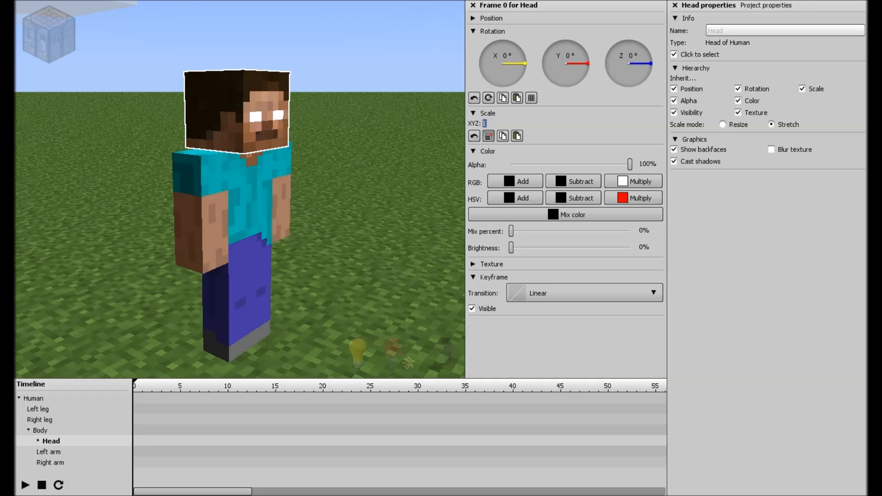
{"action": "type", "text": "0."}
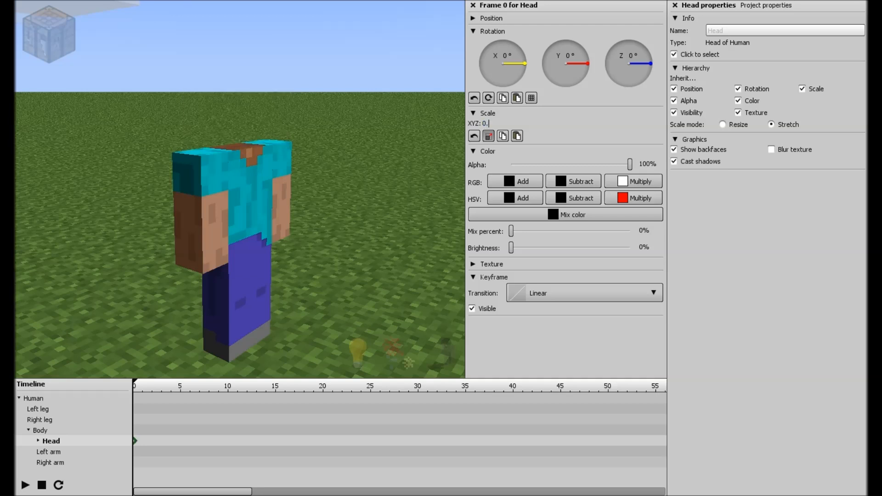
{"action": "type", "text": "80"}
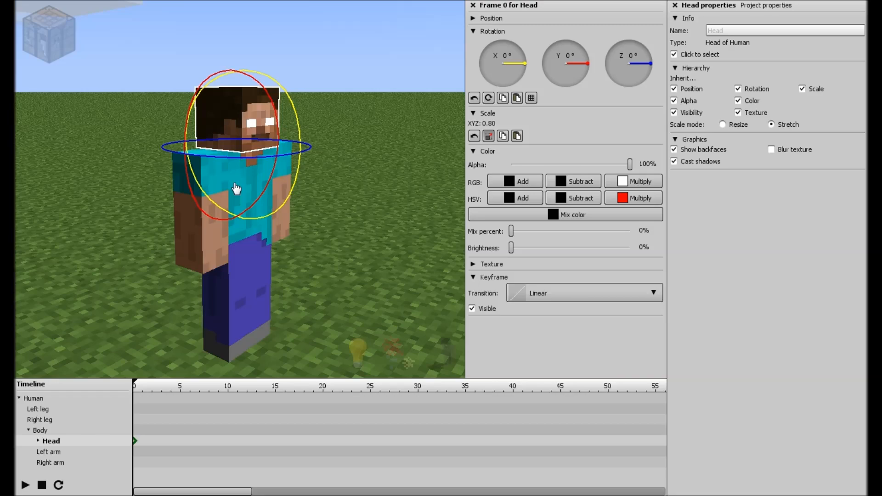
{"action": "left_click", "coordinate": [237, 189]}
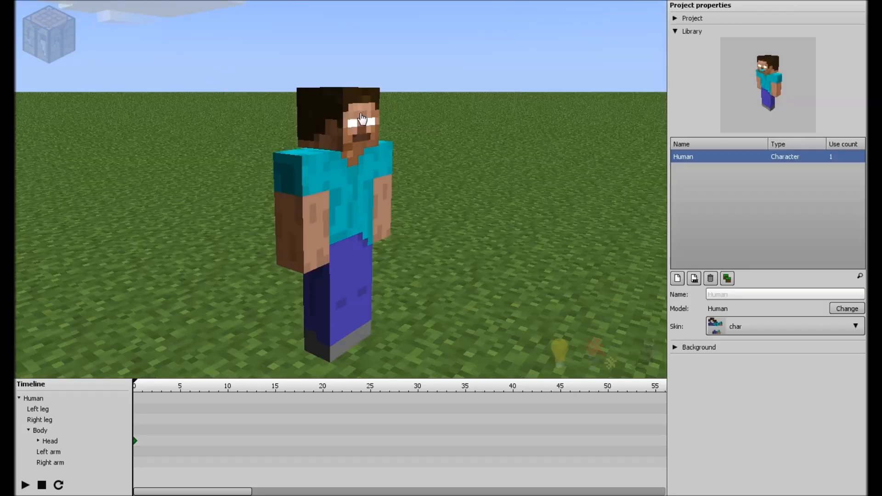
Step: Add a new item to the scene from the workbench
{"action": "right_click_drag", "start_coordinate": [291, 159], "coordinate": [341, 190]}
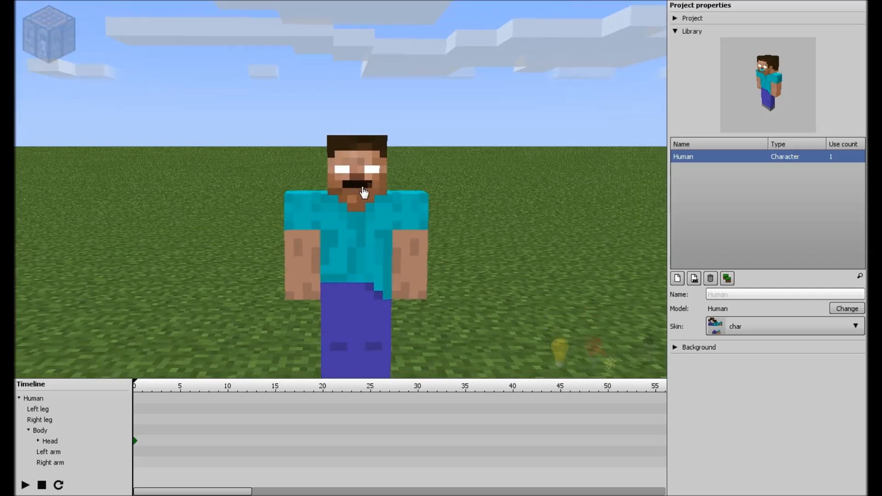
{"action": "right_click_drag", "start_coordinate": [375, 193], "coordinate": [338, 192]}
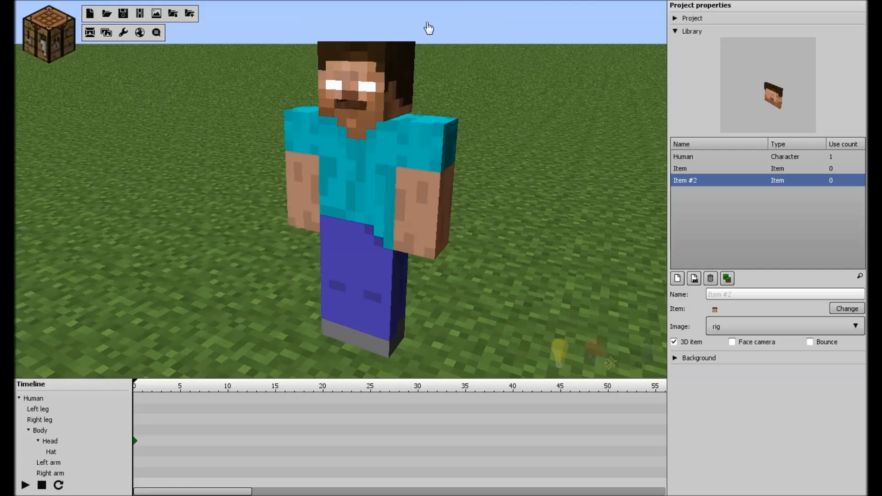
{"action": "left_click", "coordinate": [51, 36]}
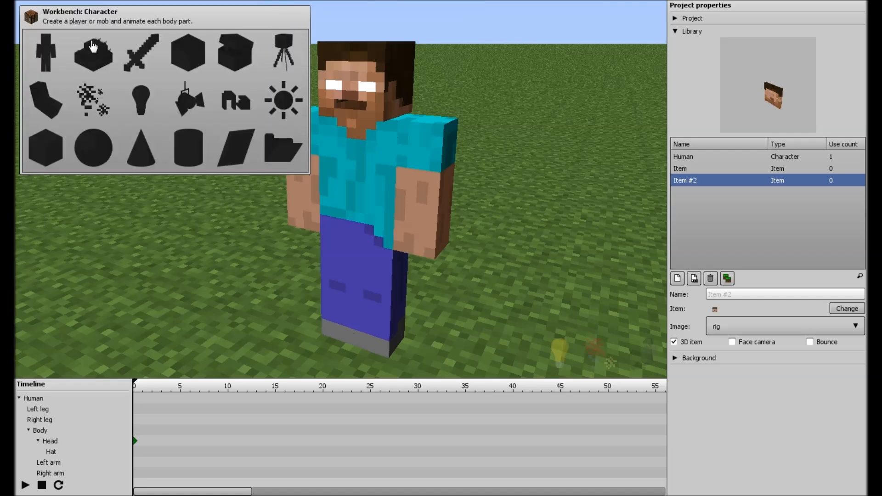
{"action": "left_click", "coordinate": [138, 52]}
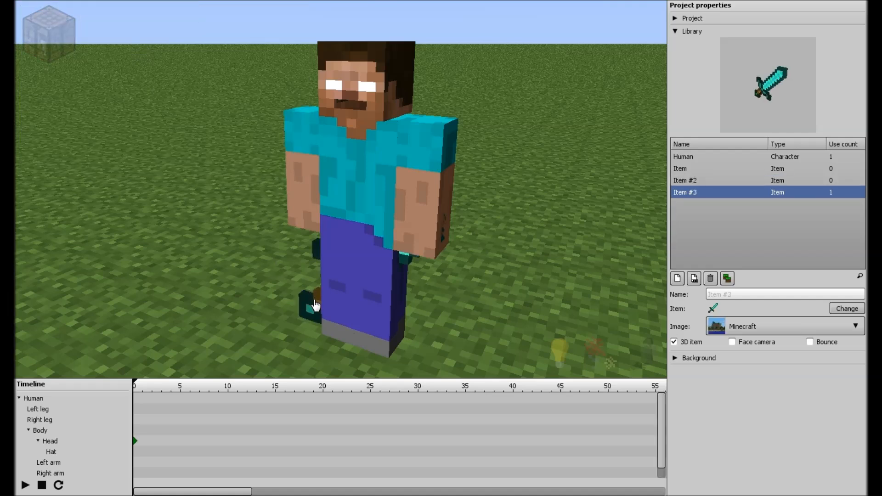
Step: Set the Y scale of the sword item at the character's feet to 0.50
{"action": "left_click", "coordinate": [305, 305]}
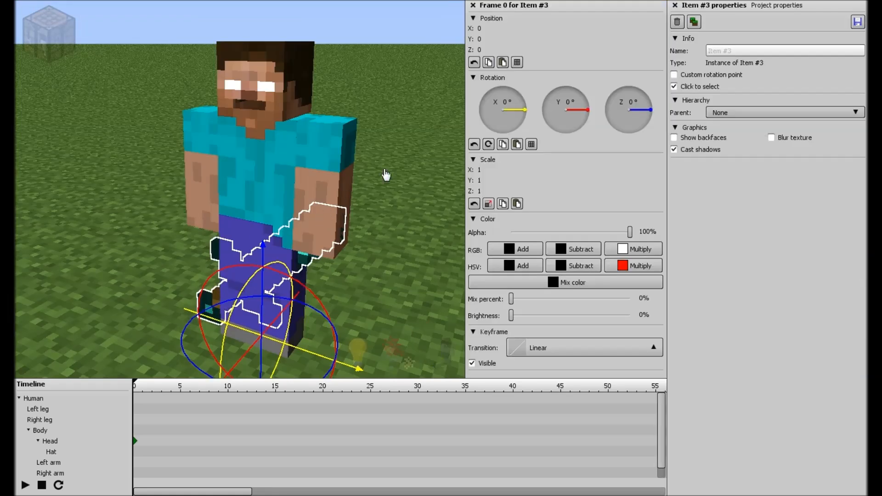
{"action": "left_click", "coordinate": [500, 181]}
{"action": "type", "text": "1"}
{"action": "key", "text": "BackSpace"}
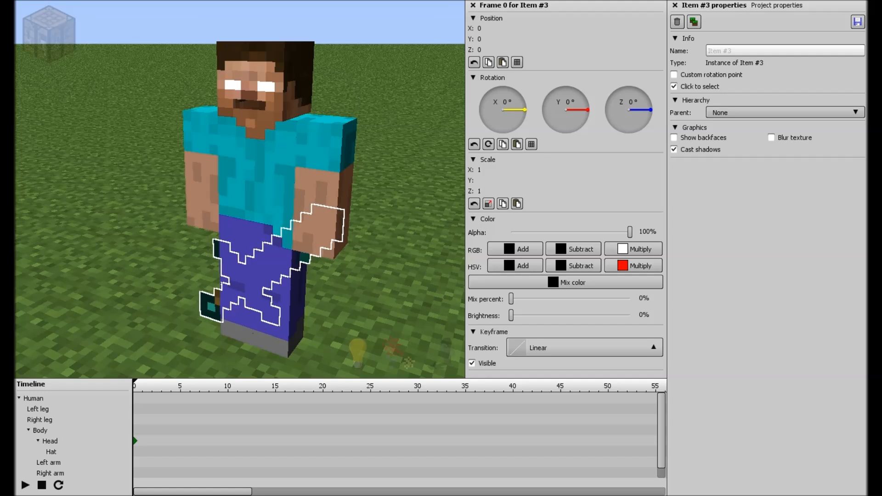
{"action": "type", "text": "0.5"}
{"action": "key", "text": "Return"}
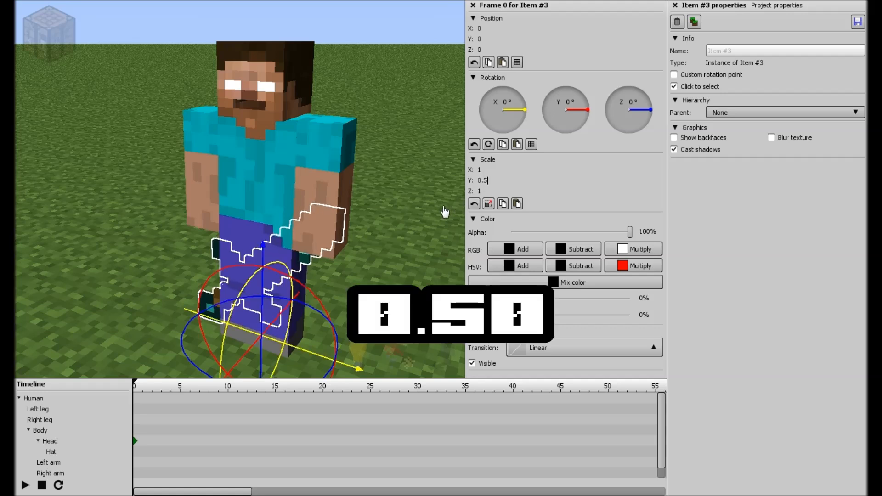
{"action": "left_click", "coordinate": [398, 186]}
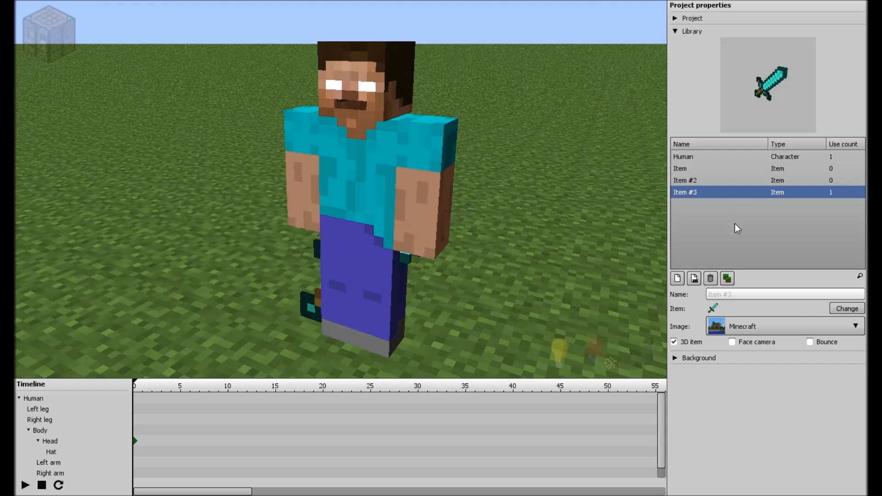
Step: Set Item #3's image to the last rig texture in the list and choose the front face sprite as its item
{"action": "left_click", "coordinate": [769, 333]}
{"action": "left_click", "coordinate": [718, 404]}
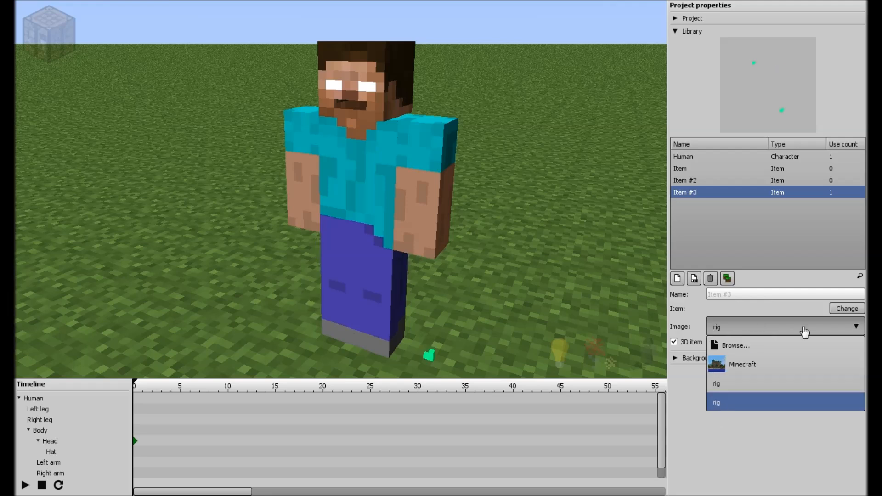
{"action": "left_click", "coordinate": [846, 309]}
{"action": "left_click", "coordinate": [483, 30]}
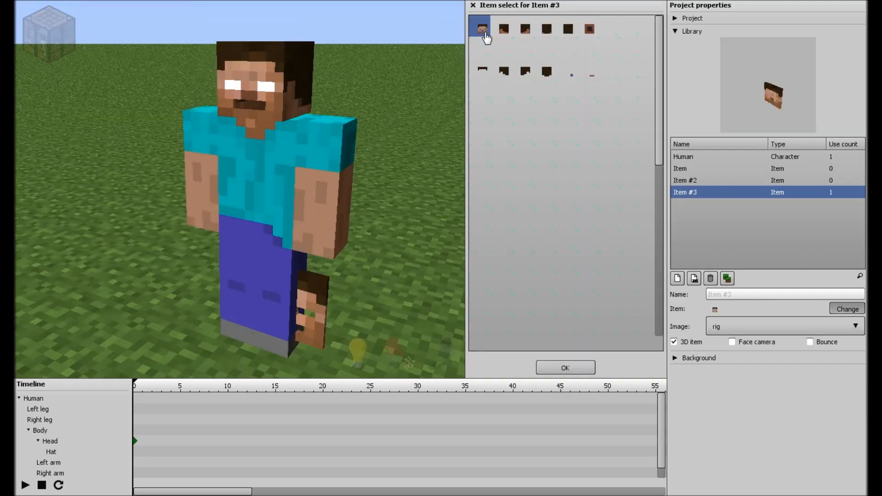
Step: Parent the face item, Item #3, to the Human's Head
{"action": "left_click", "coordinate": [322, 294]}
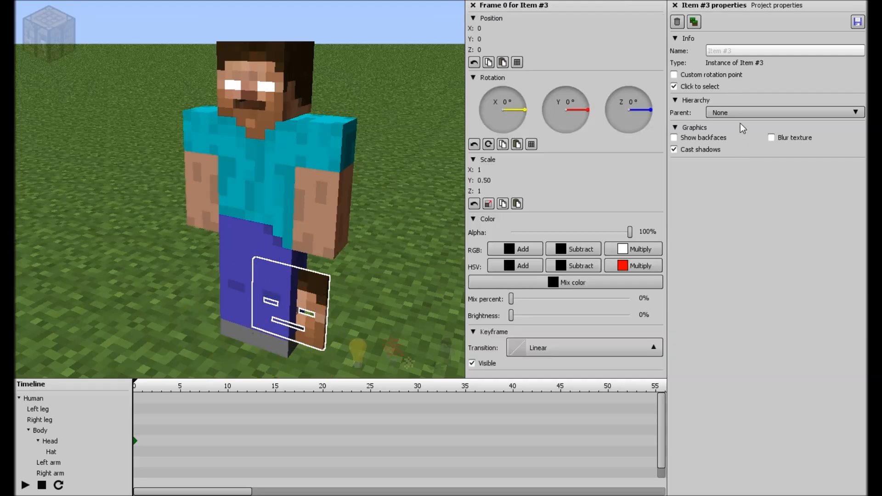
{"action": "left_click", "coordinate": [739, 114]}
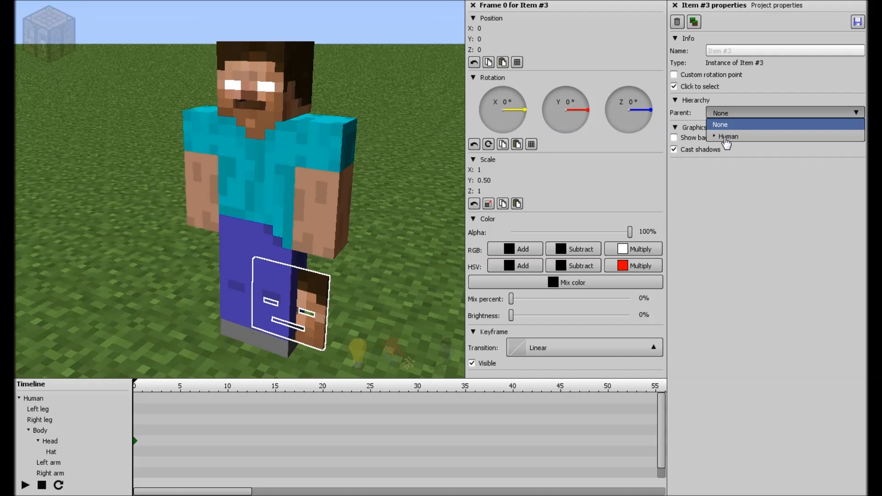
{"action": "left_click", "coordinate": [714, 137]}
{"action": "left_click", "coordinate": [724, 172]}
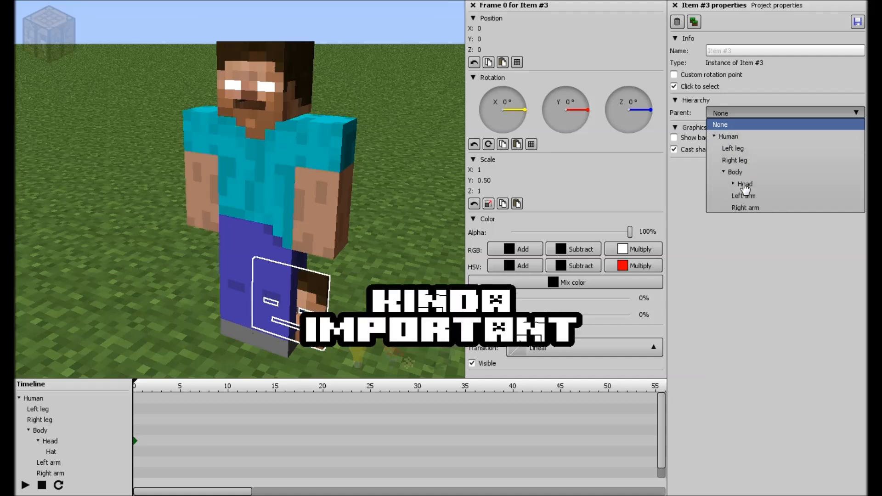
{"action": "left_click", "coordinate": [744, 184]}
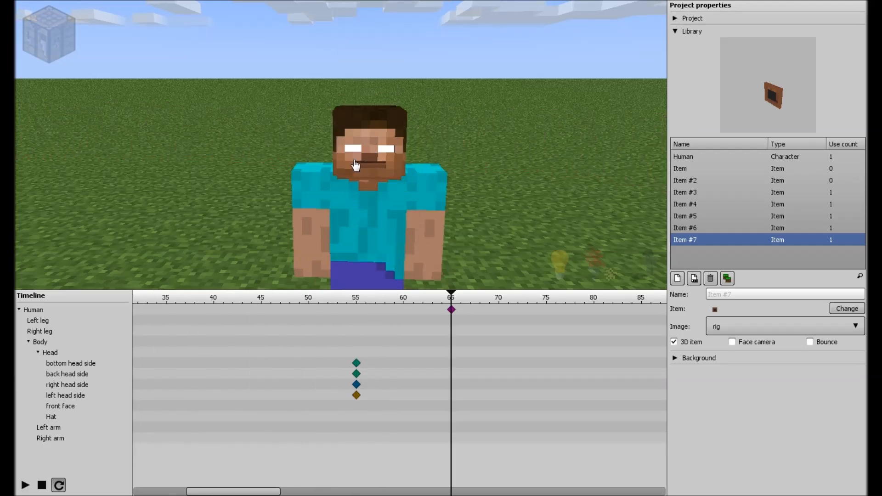
Step: Set the Y scale of the top head side item to 1
{"action": "mouse_move", "coordinate": [341, 145]}
{"action": "right_mouse_down"}
{"action": "mouse_move", "coordinate": [345, 118]}
{"action": "mouse_move", "coordinate": [344, 149]}
{"action": "mouse_move", "coordinate": [259, 133]}
{"action": "mouse_move", "coordinate": [336, 133]}
{"action": "mouse_move", "coordinate": [337, 147]}
{"action": "right_mouse_up"}
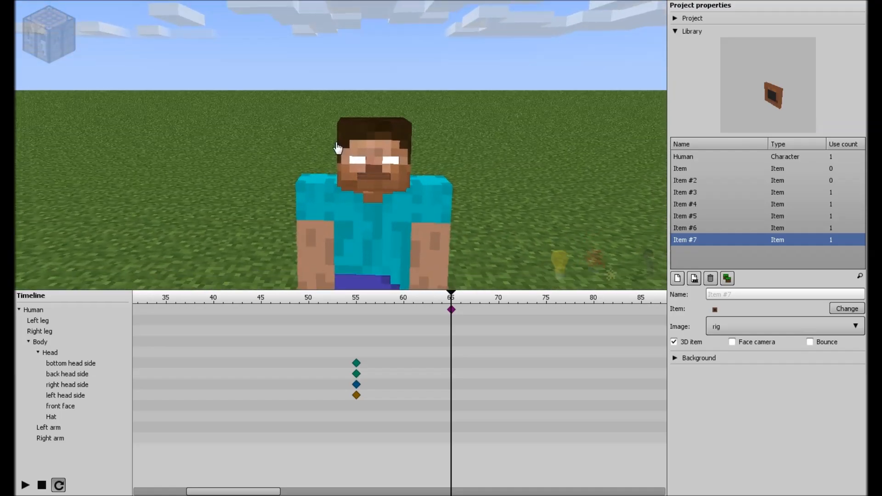
{"action": "left_click", "coordinate": [340, 146]}
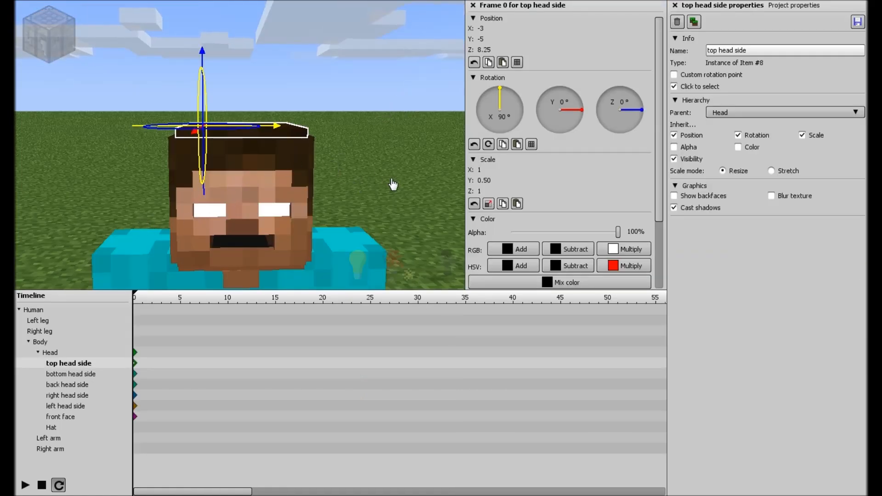
{"action": "left_click", "coordinate": [483, 180]}
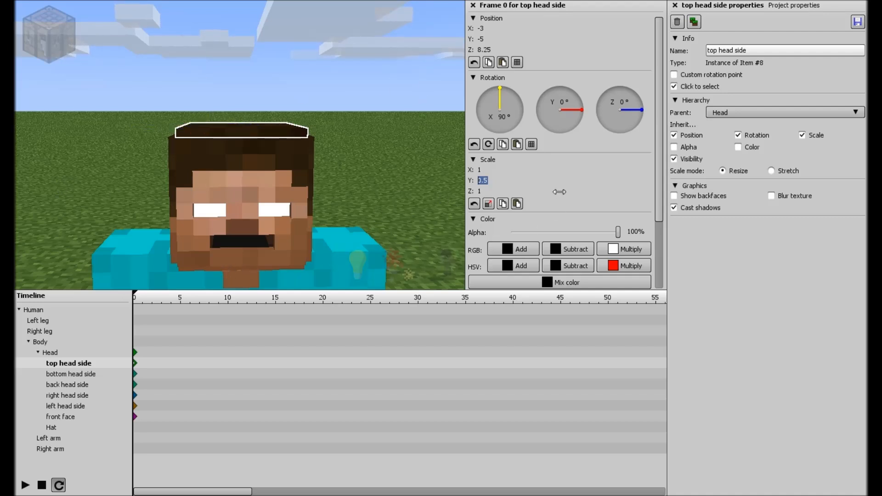
{"action": "type", "text": "1"}
{"action": "key", "text": "Return"}
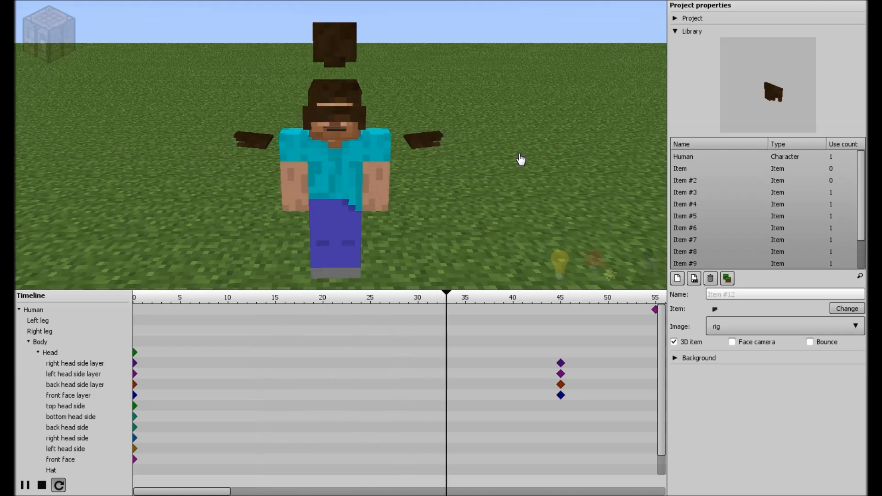
Step: Pause the animation preview and inspect the left eye's keyframe settings and the eyes on the character's face
{"action": "key", "text": "space"}
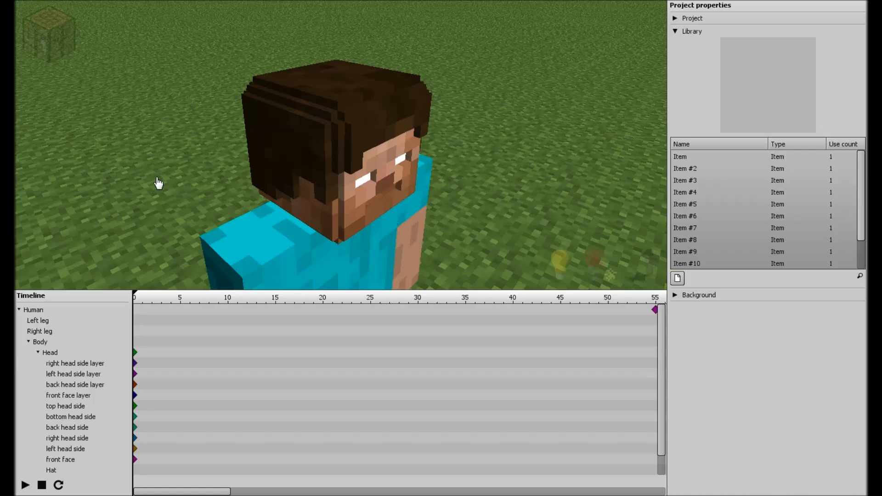
{"action": "mouse_move", "coordinate": [217, 30]}
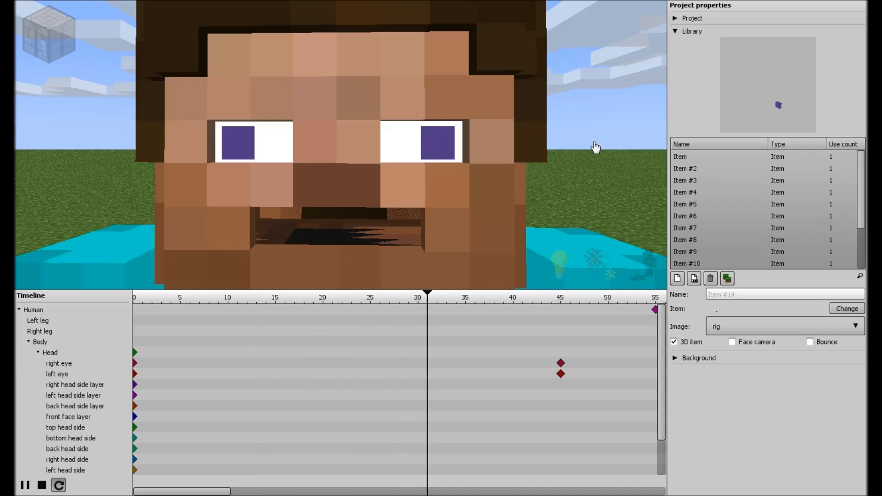
{"action": "key", "text": "space"}
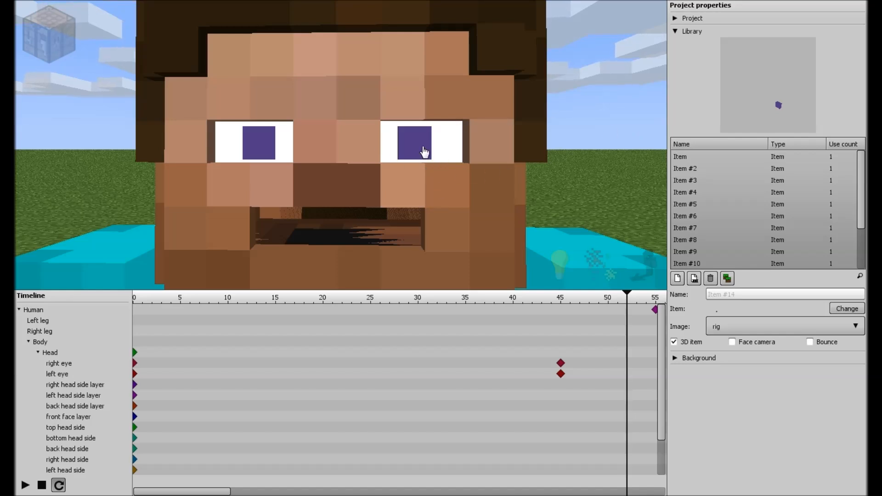
{"action": "left_click", "coordinate": [423, 152]}
{"action": "left_click", "coordinate": [344, 152]}
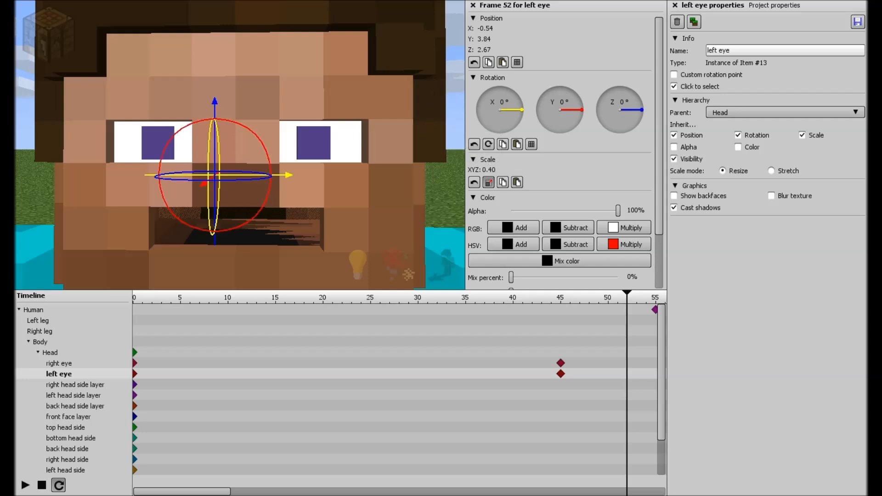
{"action": "scroll", "coordinate": [236, 142], "scroll_direction": "down", "scroll_amount": 3}
{"action": "left_click", "coordinate": [393, 107]}
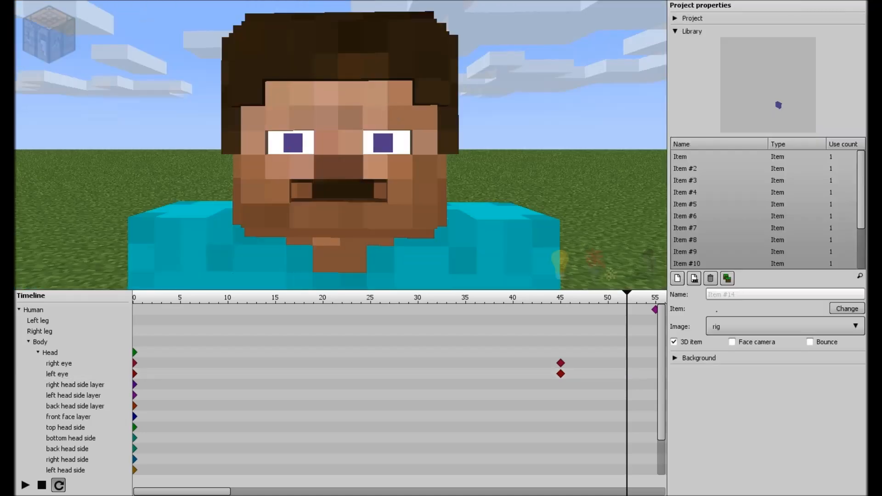
Step: Set the X scale of the eyes item to 1.5 and move it along X to -7.50 to realign it with the face
{"action": "scroll", "coordinate": [337, 147], "scroll_direction": "up", "scroll_amount": 3}
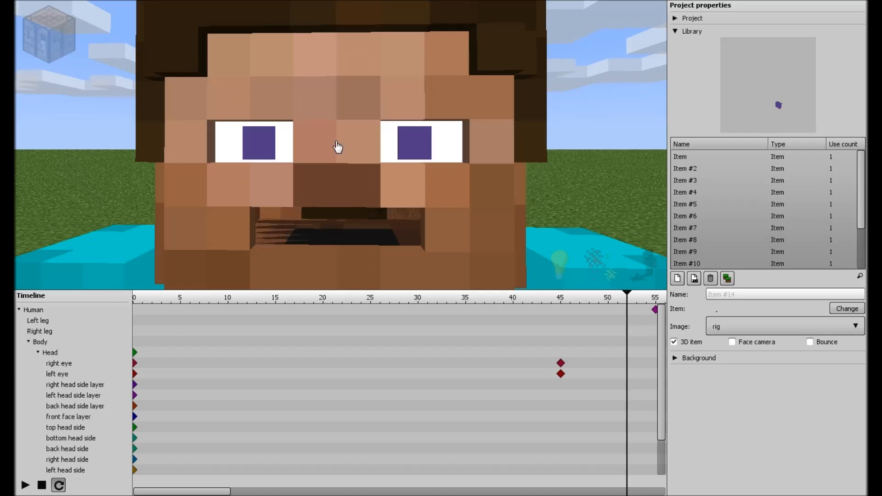
{"action": "left_click", "coordinate": [338, 147]}
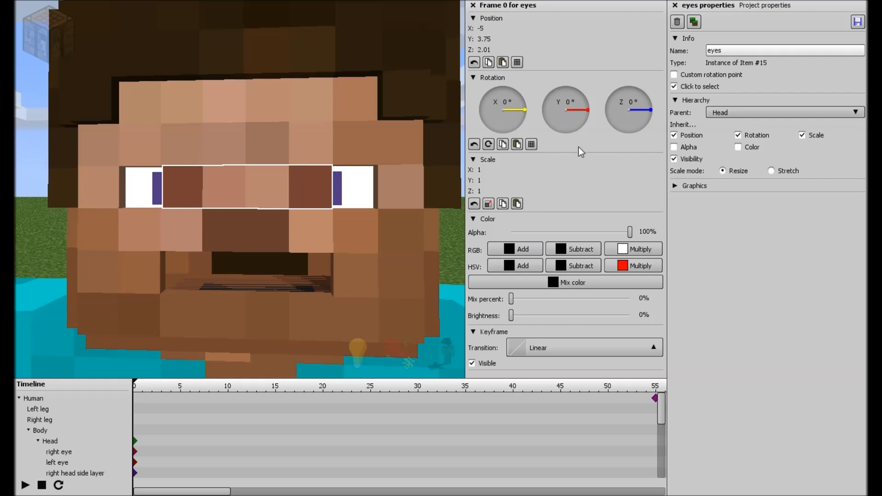
{"action": "left_click", "coordinate": [481, 170]}
{"action": "type", "text": "1.5"}
{"action": "key", "text": "Return"}
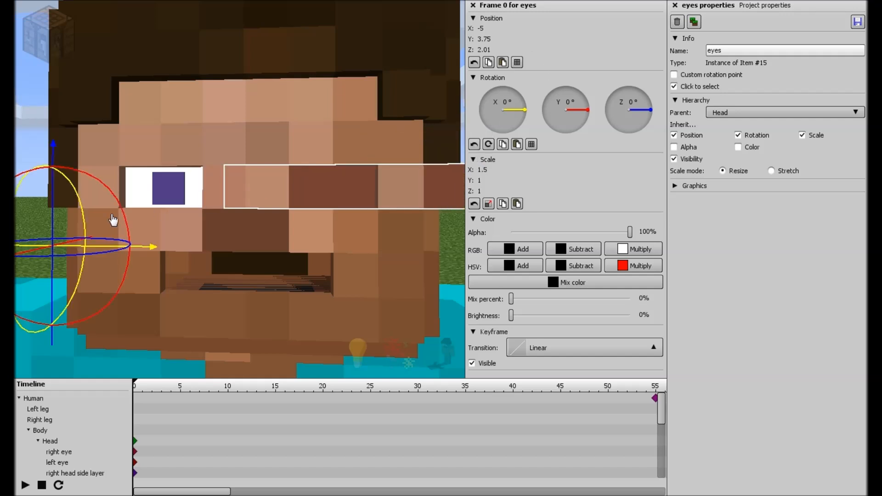
{"action": "left_click_drag", "start_coordinate": [144, 250], "coordinate": [39, 276]}
{"action": "right_click_drag", "start_coordinate": [69, 233], "coordinate": [45, 236]}
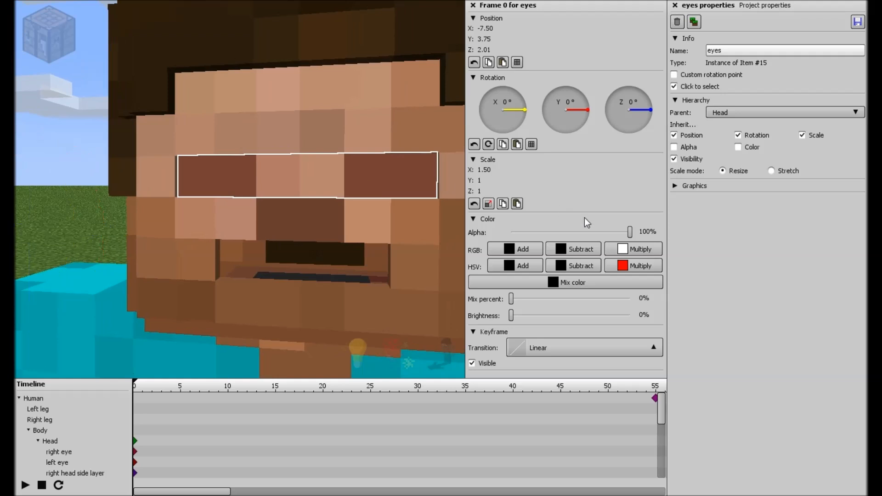
Step: Set both the mix color and the RGB add color of the eyes item to white
{"action": "left_click", "coordinate": [643, 249]}
{"action": "left_click", "coordinate": [448, 329]}
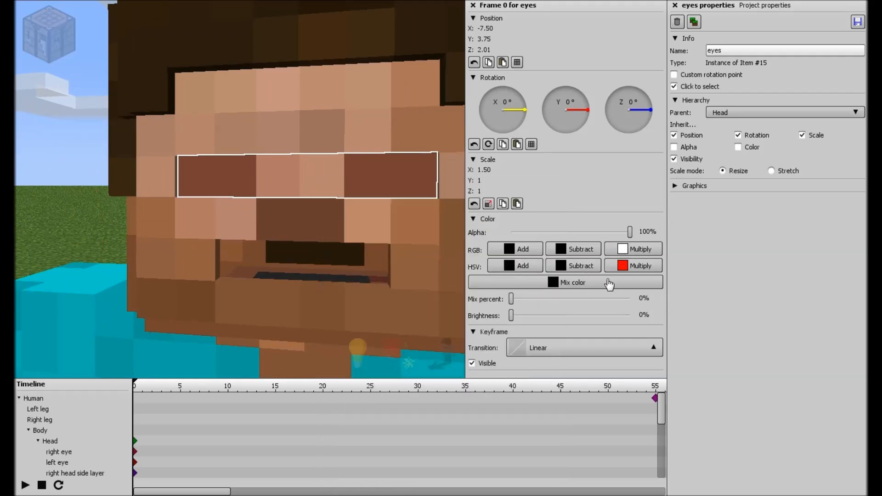
{"action": "left_click", "coordinate": [511, 281]}
{"action": "left_click_drag", "start_coordinate": [376, 235], "coordinate": [318, 162]}
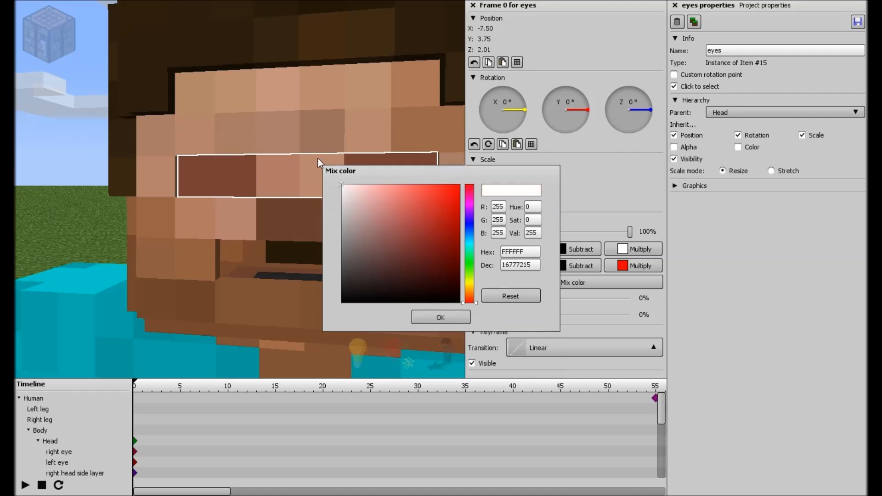
{"action": "left_click", "coordinate": [440, 317]}
{"action": "left_click", "coordinate": [522, 248]}
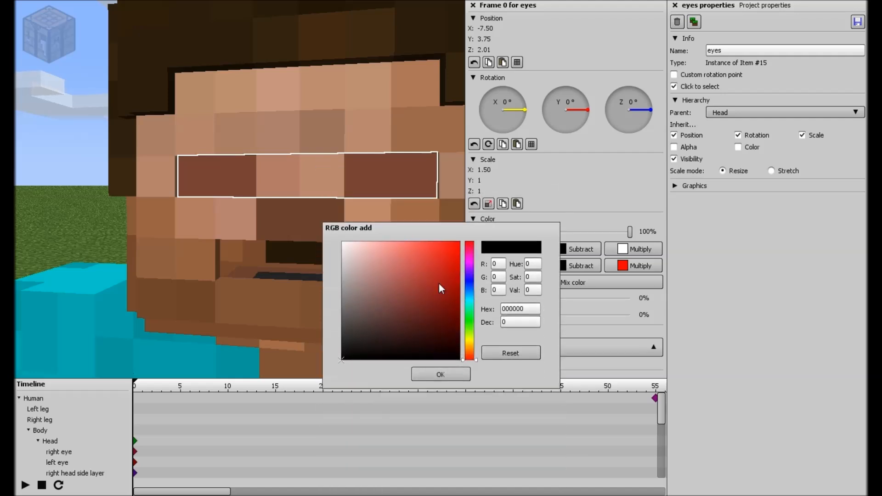
{"action": "left_click", "coordinate": [430, 316]}
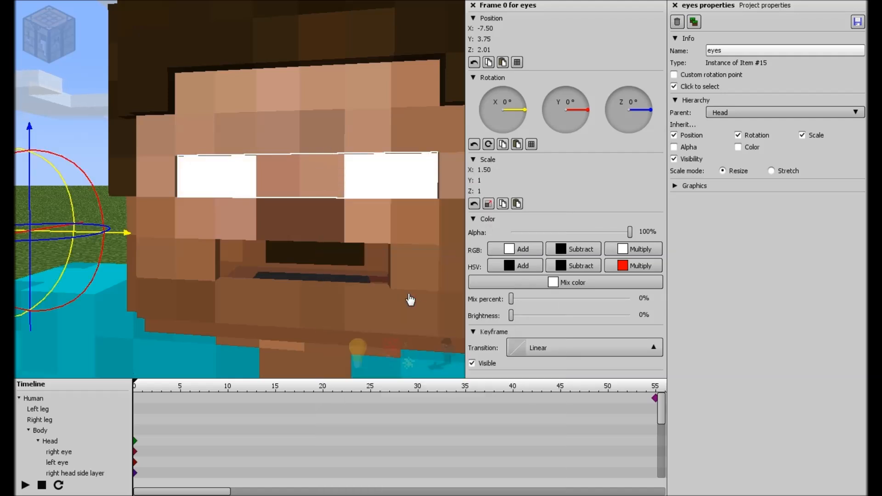
Step: Set the left eye's Y position to 4.15 so it sits in front of the white eye area
{"action": "scroll", "coordinate": [410, 299], "scroll_direction": "down", "scroll_amount": 3}
{"action": "key", "text": "w"}
{"action": "mouse_move", "coordinate": [240, 189]}
{"action": "right_mouse_down"}
{"action": "mouse_move", "coordinate": [175, 189]}
{"action": "mouse_move", "coordinate": [209, 206]}
{"action": "mouse_move", "coordinate": [252, 206]}
{"action": "mouse_move", "coordinate": [236, 191]}
{"action": "right_mouse_up"}
{"action": "key", "text": "s"}
{"action": "left_click", "coordinate": [237, 191]}
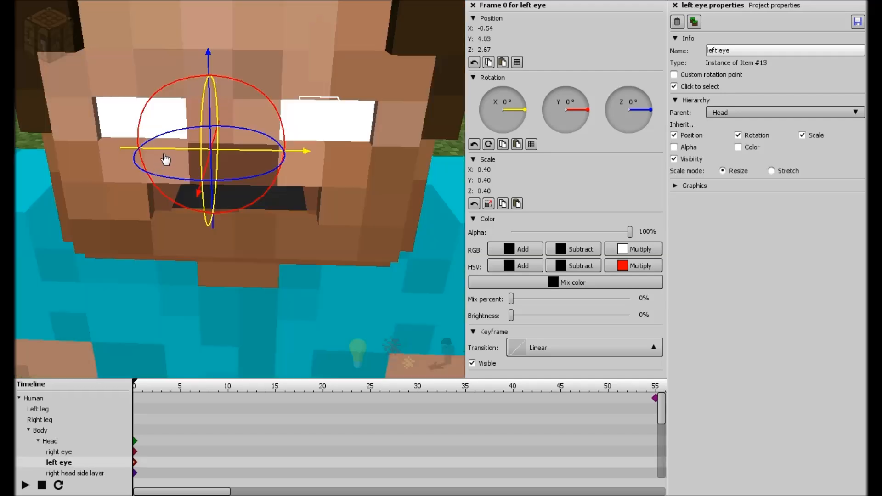
{"action": "double_click", "coordinate": [487, 39]}
{"action": "left_click_drag", "start_coordinate": [513, 39], "coordinate": [487, 41]}
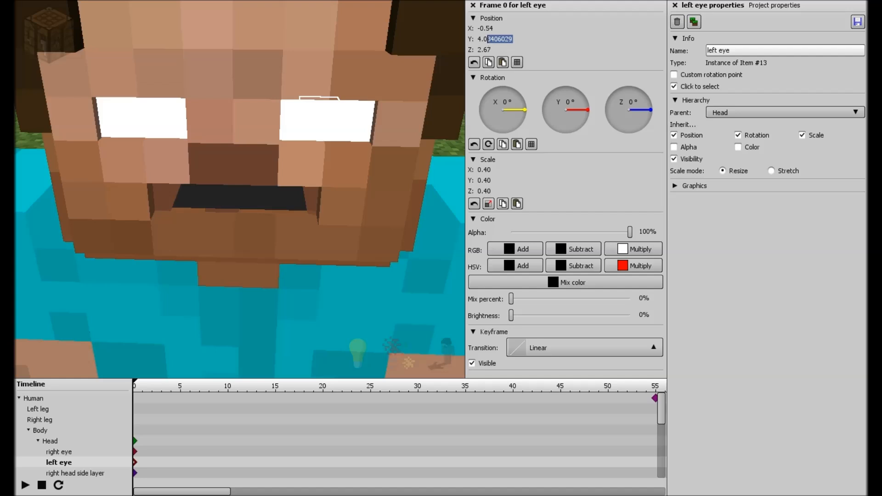
{"action": "type", "text": "15"}
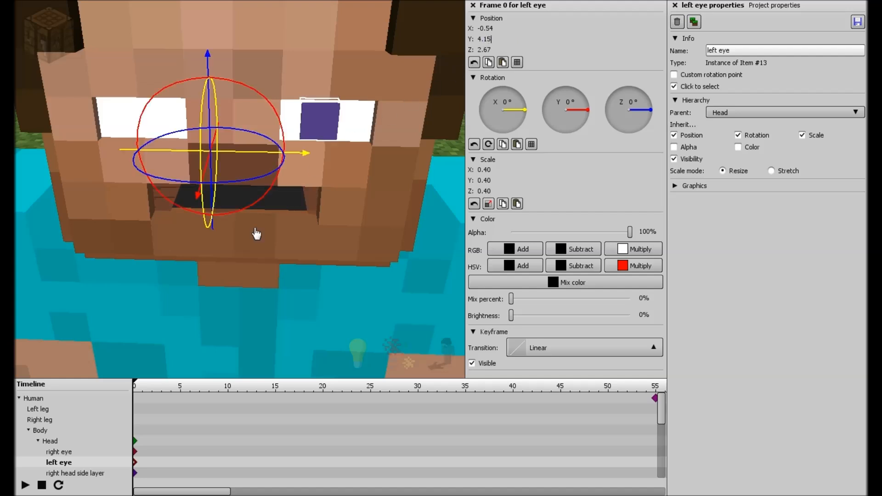
Step: Set the right eye's Y position to 4.15 to match the left eye
{"action": "left_click", "coordinate": [135, 453]}
{"action": "left_click_drag", "start_coordinate": [510, 38], "coordinate": [488, 39]}
{"action": "left_click", "coordinate": [517, 39]}
{"action": "type", "text": "1"}
{"action": "type", "text": "5"}
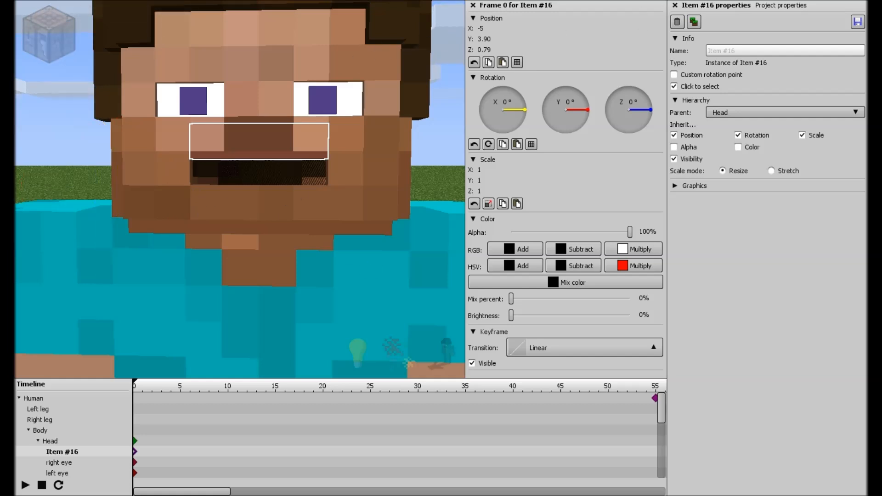
Step: Duplicate the mouth item, Item #16, and move the copy straight down toward the lower edge of the mouth
{"action": "left_click", "coordinate": [695, 22]}
{"action": "left_click_drag", "start_coordinate": [98, 163], "coordinate": [98, 218]}
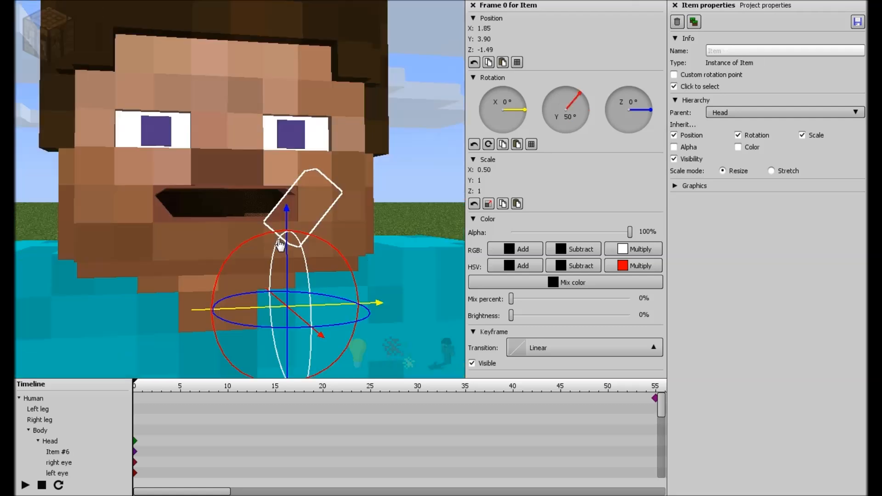
Step: Inspect the position, rotation and scale of the angled items at the mouth corners one by one
{"action": "left_click", "coordinate": [161, 198]}
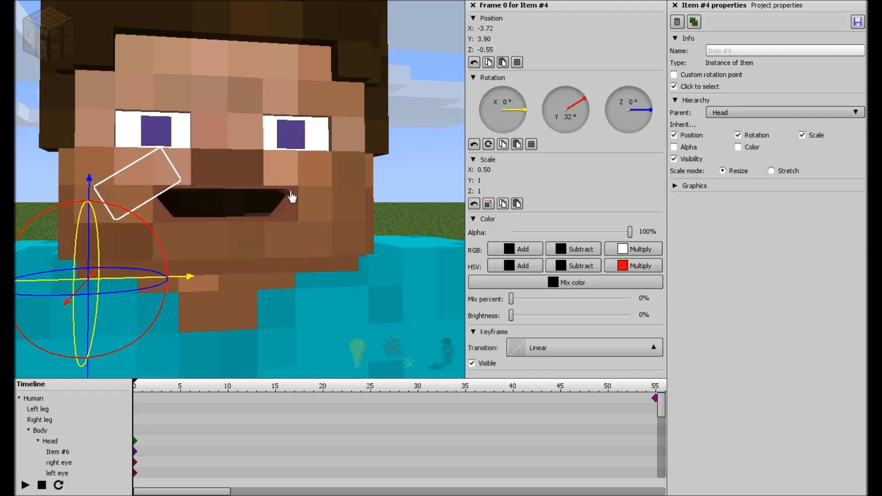
{"action": "left_click", "coordinate": [292, 196]}
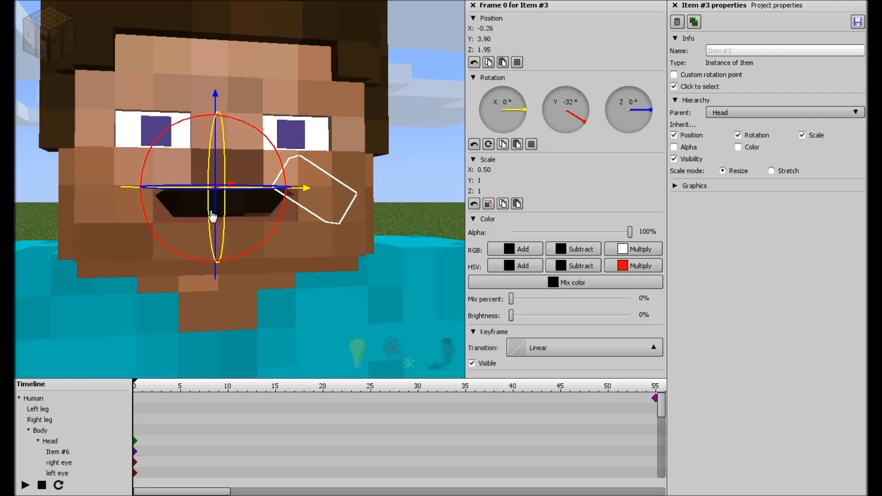
{"action": "left_click", "coordinate": [163, 217]}
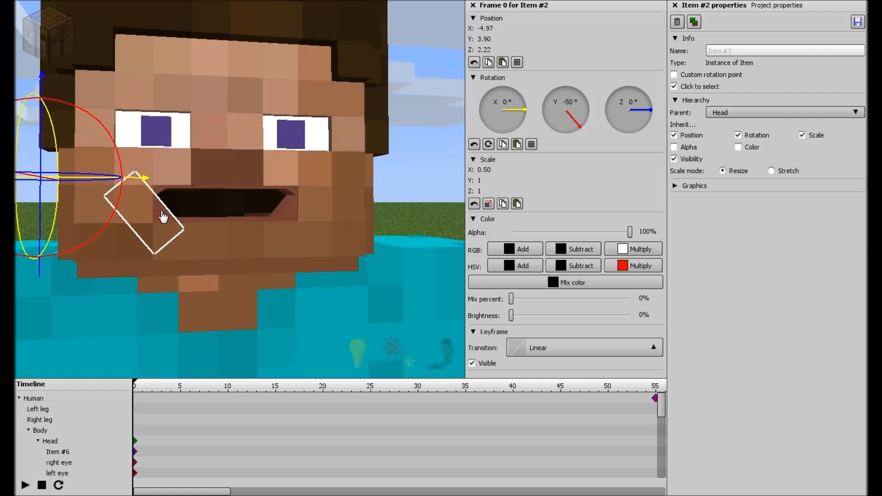
{"action": "left_click", "coordinate": [403, 167]}
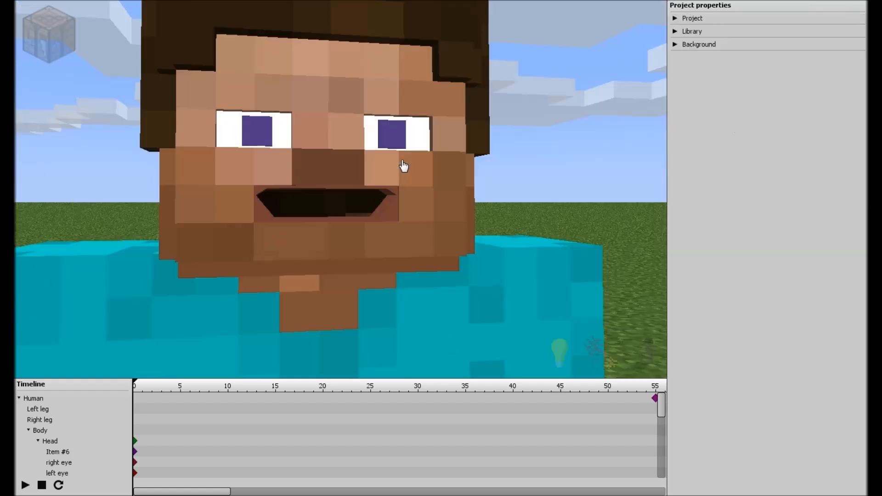
Step: Examine the mouth opening and the eyes on the character's face from close up and from several angles
{"action": "scroll", "coordinate": [357, 202], "scroll_direction": "up", "scroll_amount": 5}
{"action": "scroll", "coordinate": [356, 203], "scroll_direction": "up", "scroll_amount": 3}
{"action": "mouse_move", "coordinate": [357, 202]}
{"action": "left_mouse_down"}
{"action": "mouse_move", "coordinate": [391, 193]}
{"action": "mouse_move", "coordinate": [322, 198]}
{"action": "mouse_move", "coordinate": [390, 195]}
{"action": "mouse_move", "coordinate": [341, 204]}
{"action": "left_mouse_up"}
{"action": "scroll", "coordinate": [357, 202], "scroll_direction": "down", "scroll_amount": 4}
{"action": "scroll", "coordinate": [341, 202], "scroll_direction": "down", "scroll_amount": 5}
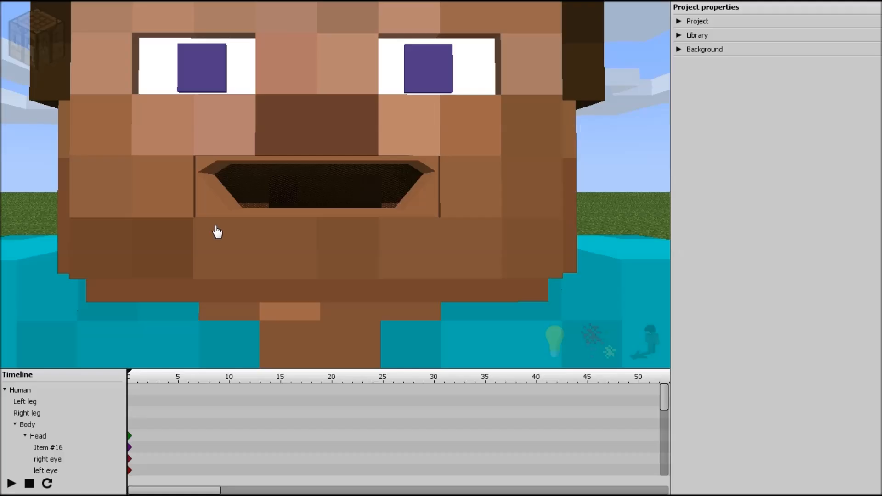
{"action": "left_click_drag", "start_coordinate": [336, 184], "coordinate": [273, 204]}
{"action": "right_click_drag", "start_coordinate": [274, 203], "coordinate": [398, 203]}
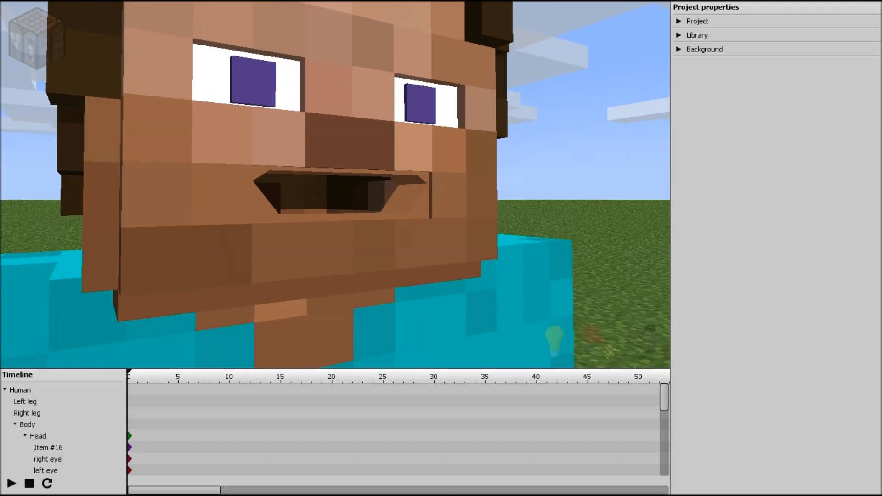
{"action": "key", "text": "w"}
{"action": "key", "text": "s"}
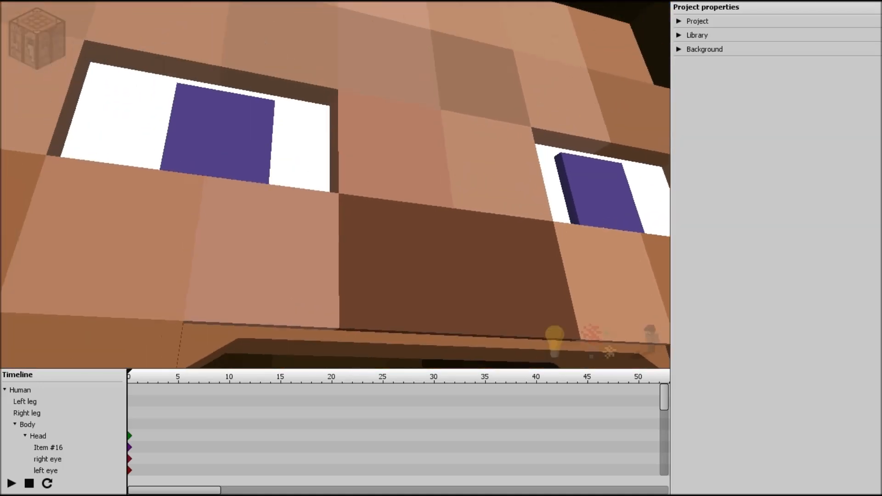
{"action": "key", "text": "w"}
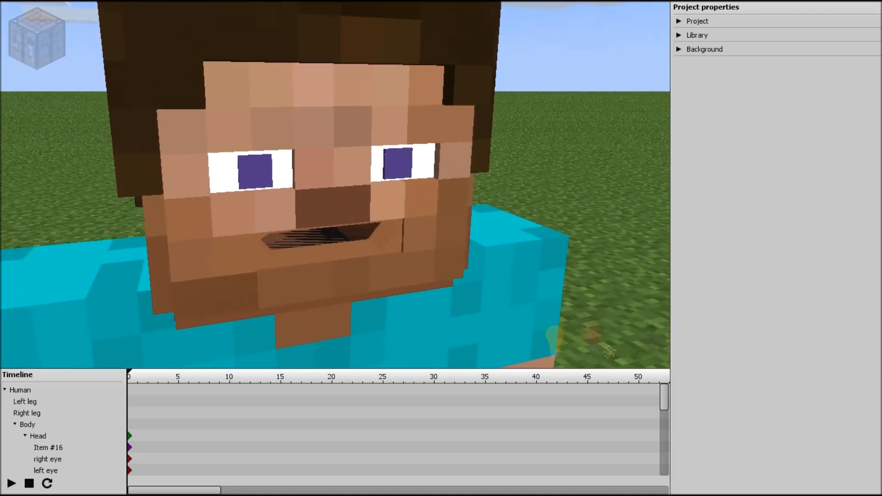
{"action": "key", "text": "s"}
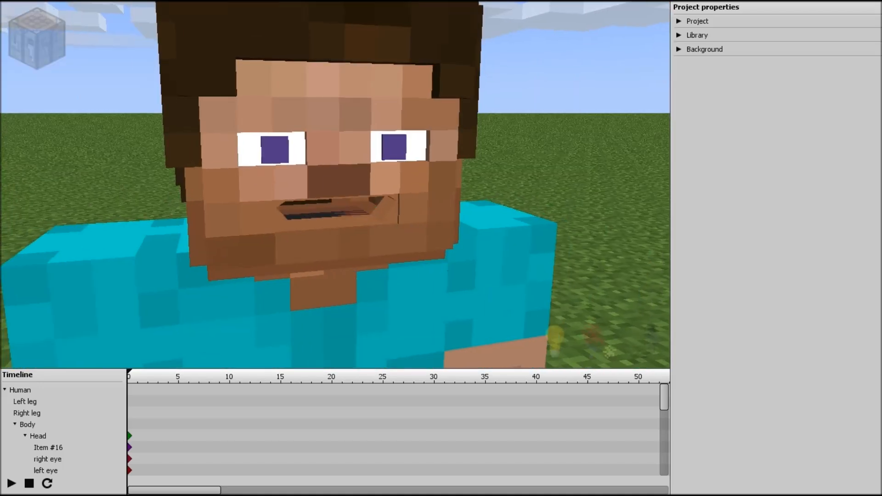
Step: Inspect the keyframe settings of the Human, the right eye and the white eyes item
{"action": "left_click", "coordinate": [298, 143]}
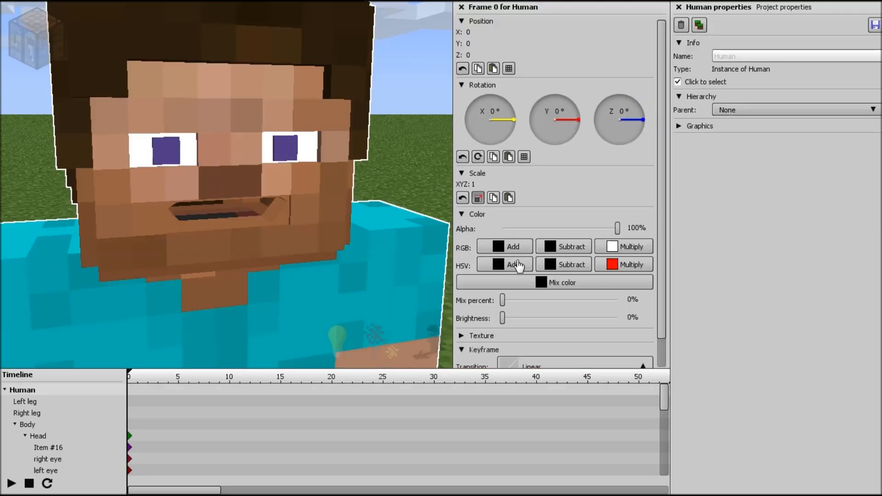
{"action": "left_click", "coordinate": [180, 155]}
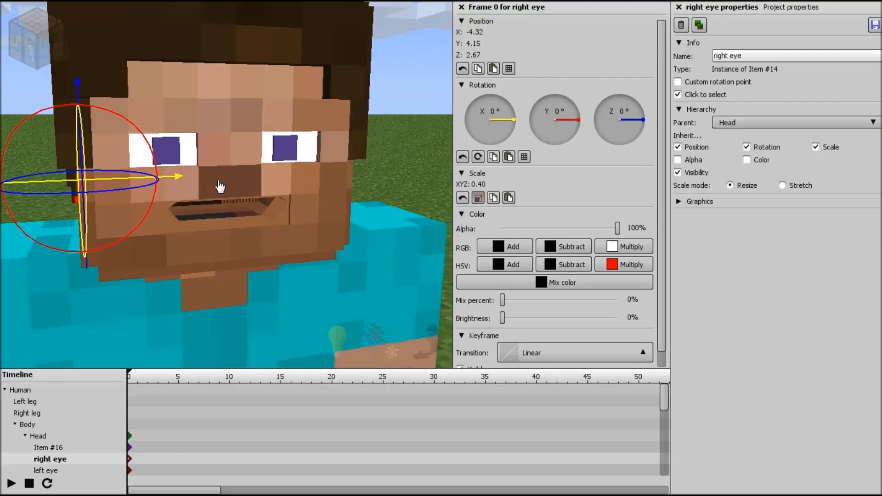
{"action": "left_click", "coordinate": [187, 150]}
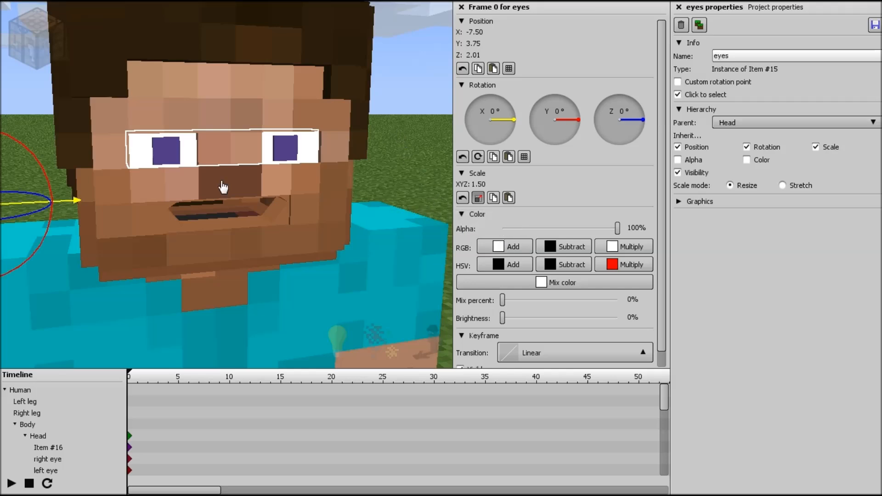
{"action": "left_click", "coordinate": [402, 155]}
{"action": "right_click_drag", "start_coordinate": [400, 150], "coordinate": [332, 183]}
{"action": "key", "text": "s"}
{"action": "key", "text": "w"}
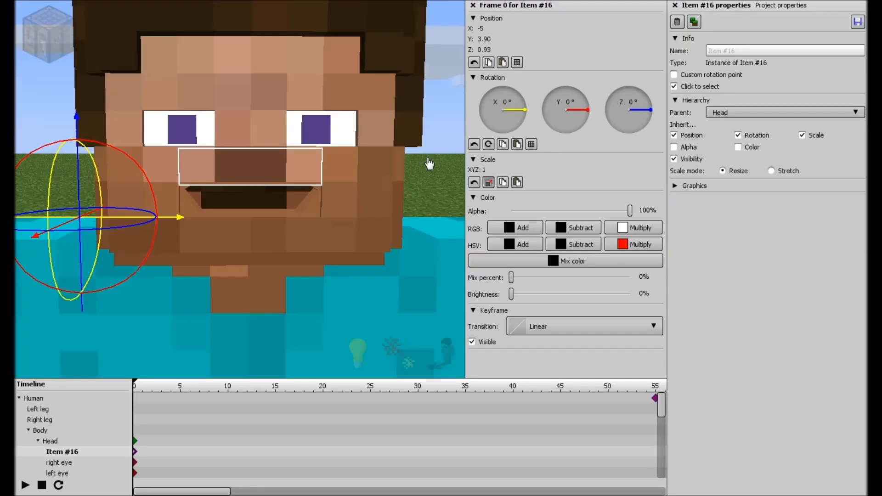
Step: Duplicate the upper mouth item, Item #16, and move the copy behind the mouth opening to Y 2.92 and Z 0.00
{"action": "left_click", "coordinate": [695, 22]}
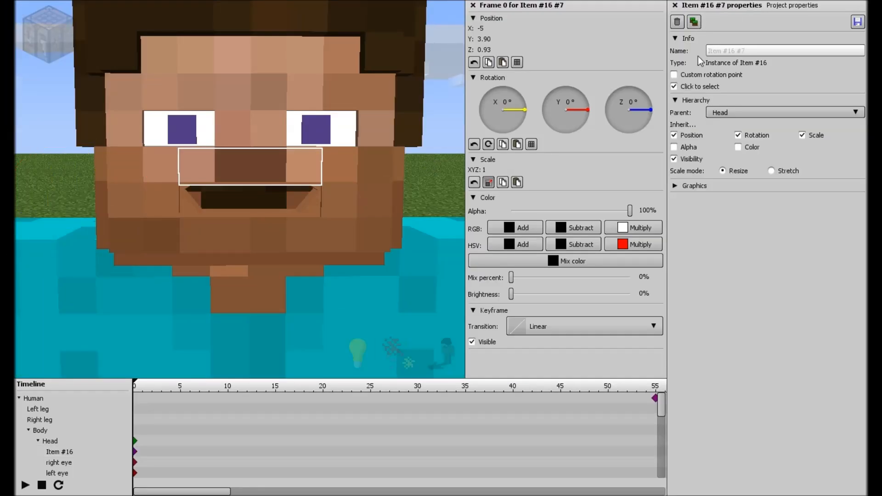
{"action": "left_click_drag", "start_coordinate": [66, 228], "coordinate": [83, 220]}
{"action": "left_click_drag", "start_coordinate": [78, 257], "coordinate": [79, 247]}
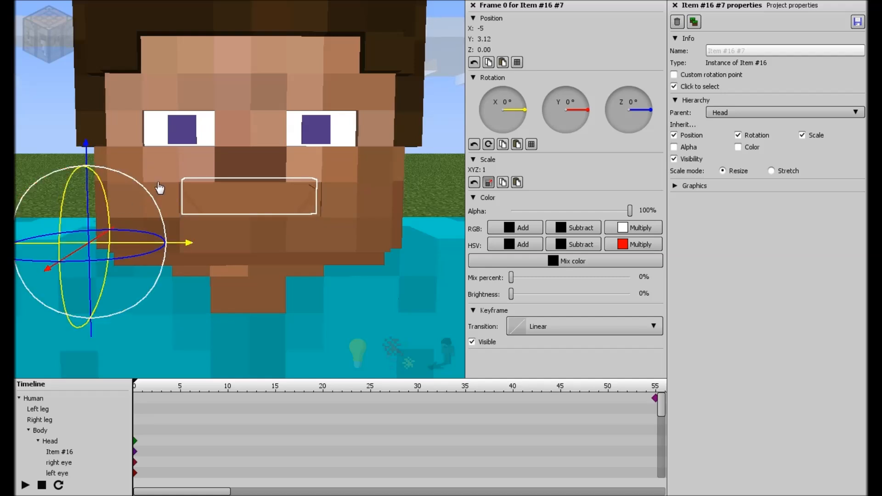
{"action": "scroll", "coordinate": [156, 191], "scroll_direction": "up", "scroll_amount": 6}
{"action": "right_click_drag", "start_coordinate": [240, 190], "coordinate": [234, 187]}
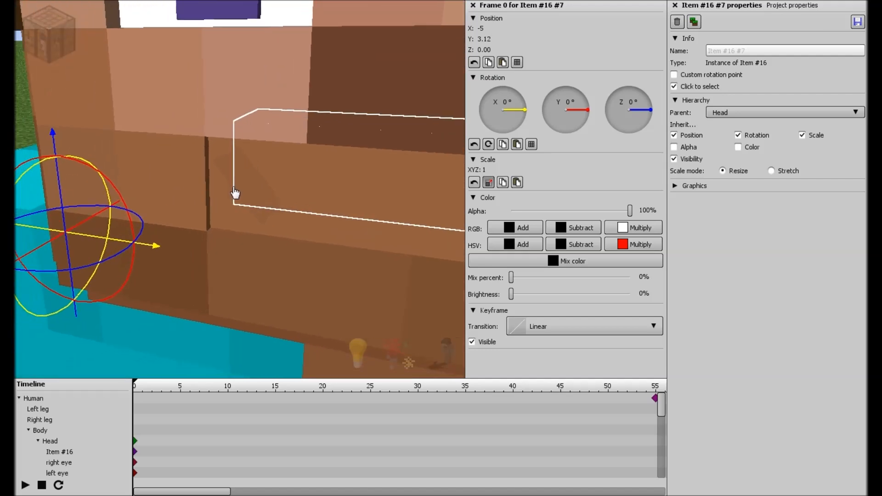
{"action": "left_click_drag", "start_coordinate": [61, 243], "coordinate": [70, 222]}
{"action": "right_click_drag", "start_coordinate": [70, 222], "coordinate": [238, 201]}
{"action": "key", "text": "s"}
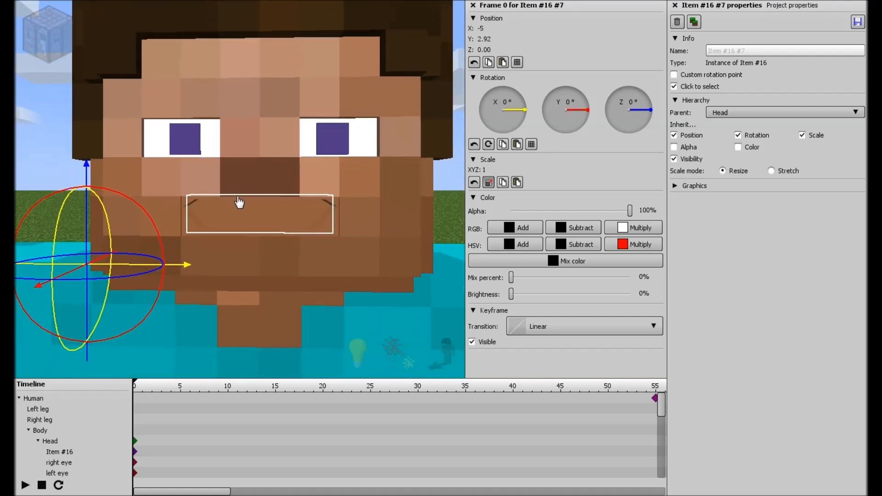
Step: Set the RGB add color of the item behind the mouth opening to red, FF0000
{"action": "left_click", "coordinate": [515, 228]}
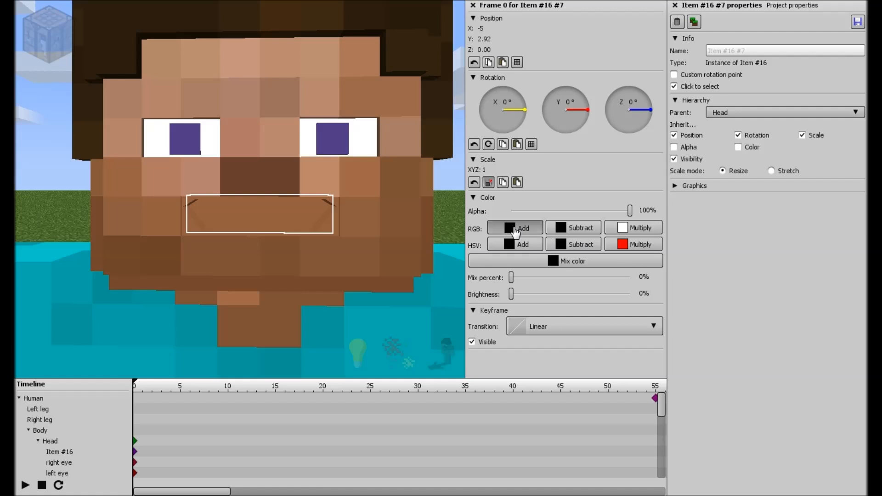
{"action": "left_click", "coordinate": [442, 233]}
{"action": "left_click_drag", "start_coordinate": [454, 202], "coordinate": [487, 154]}
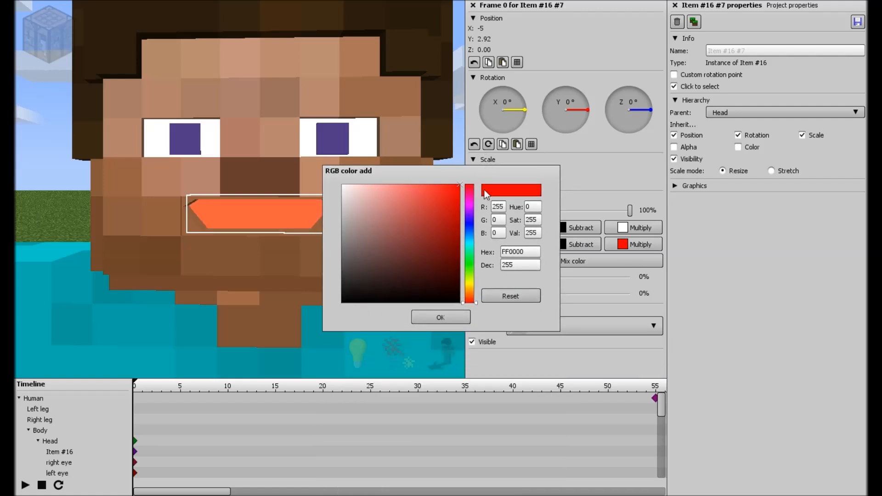
{"action": "left_click", "coordinate": [440, 318]}
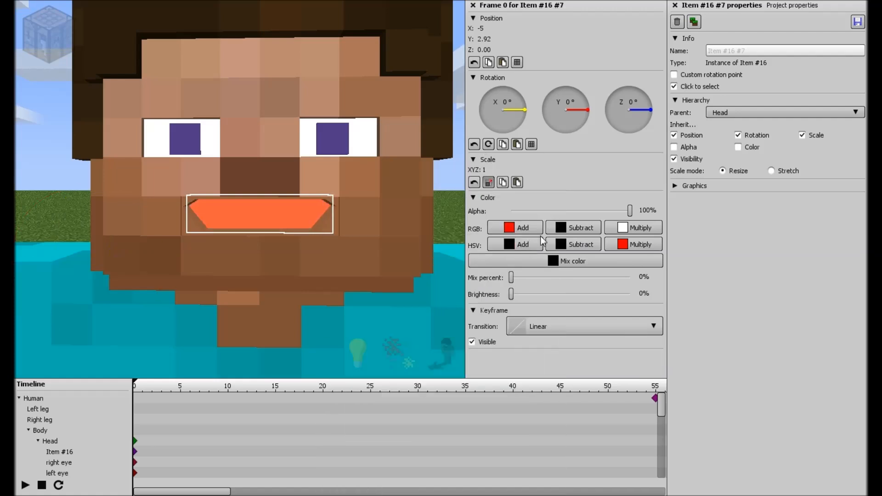
Step: Set the RGB subtract color of the item behind the mouth opening to gray, 888888
{"action": "left_click", "coordinate": [578, 230]}
{"action": "left_click", "coordinate": [455, 210]}
{"action": "left_click", "coordinate": [429, 245]}
{"action": "left_click_drag", "start_coordinate": [427, 252], "coordinate": [332, 322]}
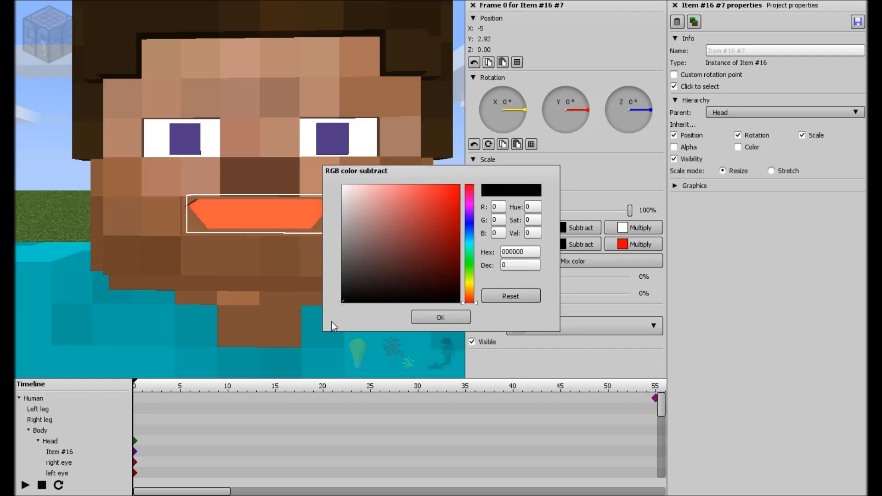
{"action": "left_click_drag", "start_coordinate": [402, 288], "coordinate": [301, 239]}
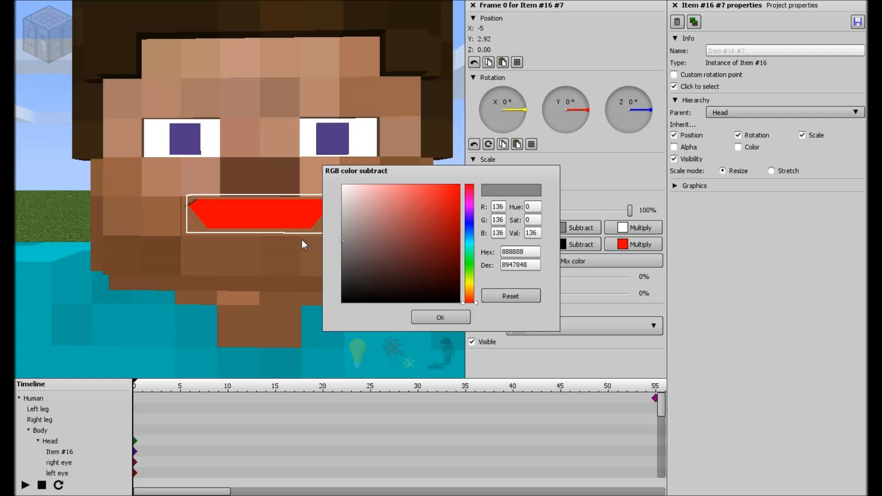
{"action": "left_click", "coordinate": [440, 317]}
{"action": "scroll", "coordinate": [402, 233], "scroll_direction": "down", "scroll_amount": 3}
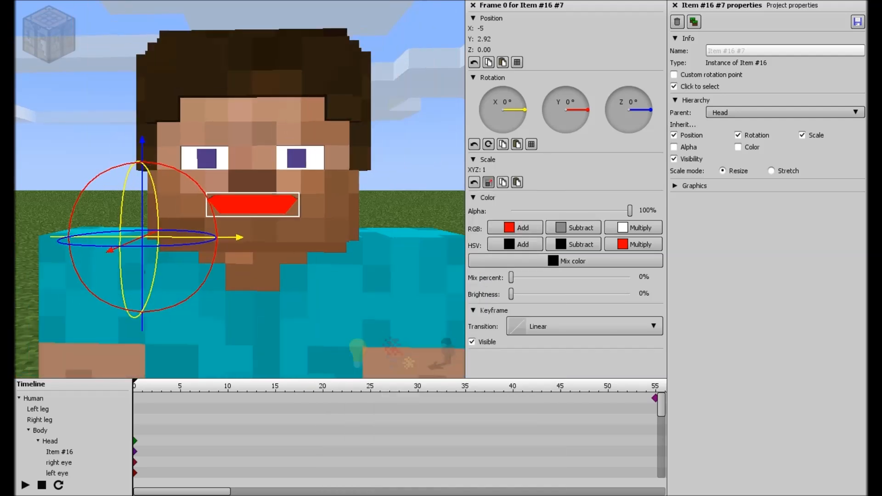
Step: Select the red item behind the mouth opening and adjust its RGB add color
{"action": "left_click", "coordinate": [74, 135]}
{"action": "scroll", "coordinate": [73, 135], "scroll_direction": "up", "scroll_amount": 3}
{"action": "left_click_drag", "start_coordinate": [73, 135], "coordinate": [197, 137]}
{"action": "right_click_drag", "start_coordinate": [340, 190], "coordinate": [119, 189]}
{"action": "key", "text": "w"}
{"action": "key", "text": "d"}
{"action": "key", "text": "s"}
{"action": "left_click", "coordinate": [312, 188]}
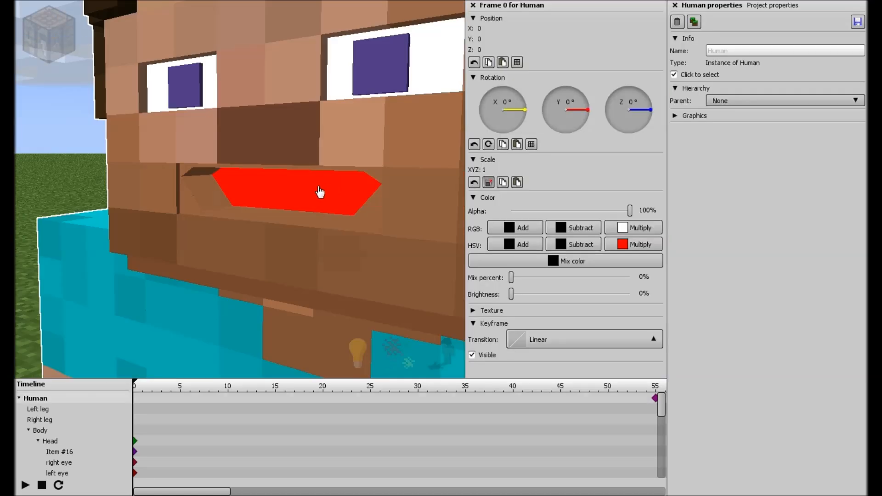
{"action": "left_click", "coordinate": [360, 181]}
{"action": "left_click", "coordinate": [492, 233]}
{"action": "mouse_move", "coordinate": [365, 269]}
{"action": "left_mouse_down"}
{"action": "mouse_move", "coordinate": [314, 221]}
{"action": "mouse_move", "coordinate": [311, 233]}
{"action": "mouse_move", "coordinate": [317, 174]}
{"action": "mouse_move", "coordinate": [334, 301]}
{"action": "mouse_move", "coordinate": [439, 308]}
{"action": "mouse_move", "coordinate": [492, 145]}
{"action": "left_mouse_up"}
{"action": "left_click", "coordinate": [427, 321]}
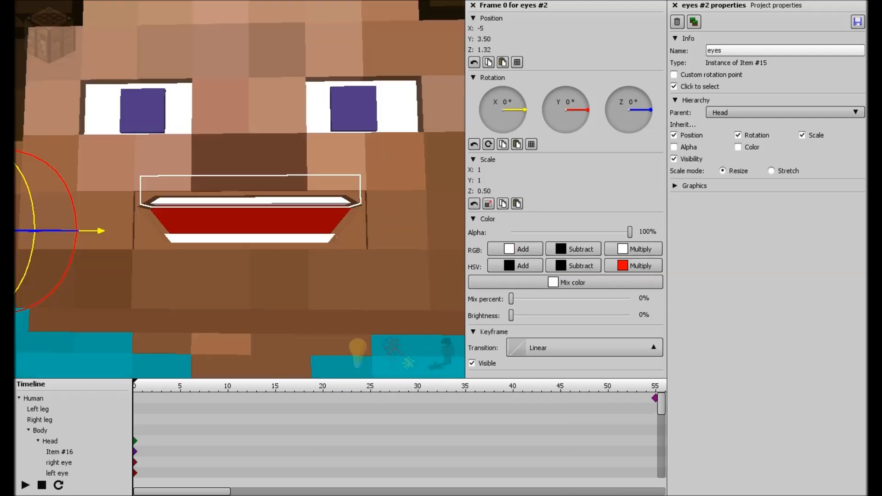
Step: Examine the white teeth and the dark red mouth interior from close up
{"action": "scroll", "coordinate": [240, 189], "scroll_direction": "up", "scroll_amount": 3}
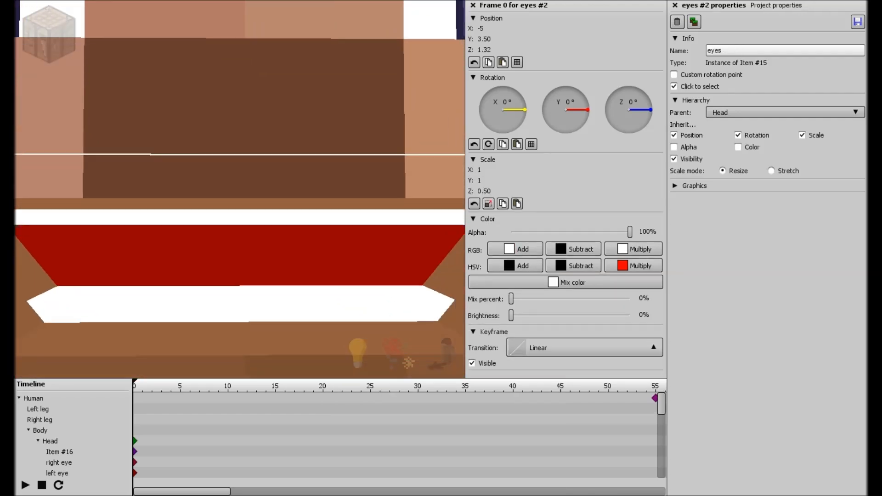
{"action": "scroll", "coordinate": [240, 188], "scroll_direction": "down", "scroll_amount": 4}
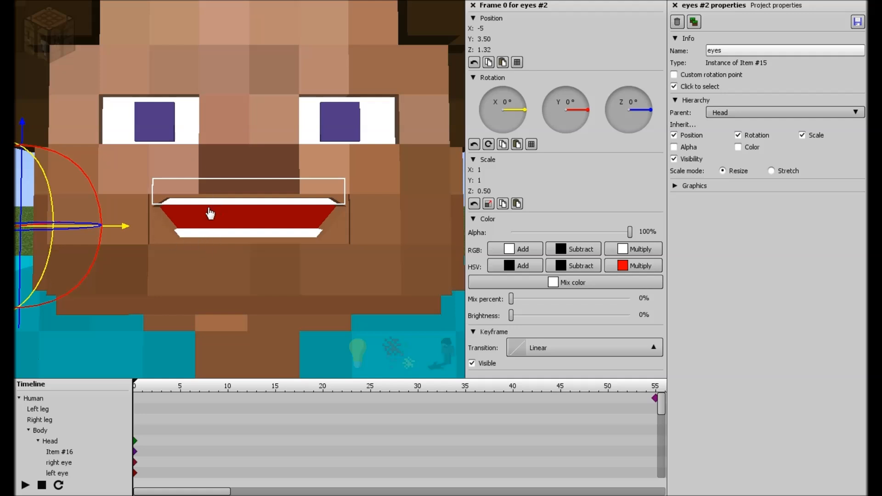
{"action": "right_click_drag", "start_coordinate": [186, 232], "coordinate": [235, 186]}
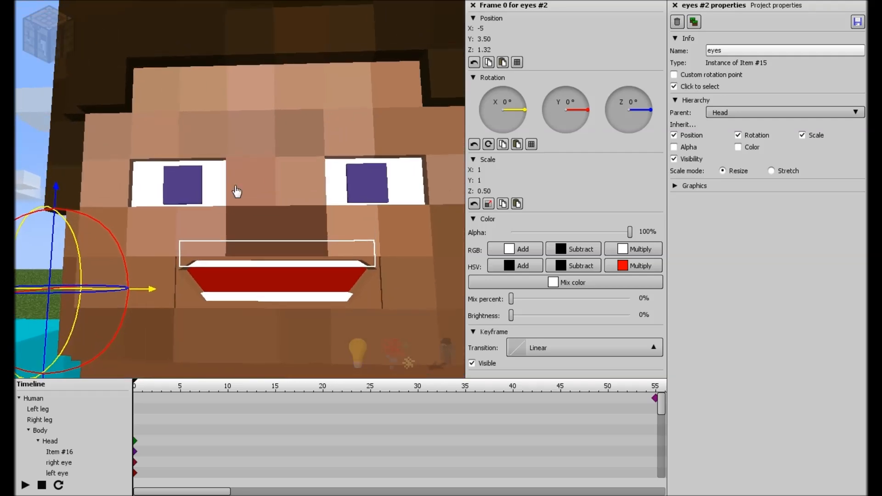
{"action": "left_click", "coordinate": [245, 299]}
{"action": "right_click_drag", "start_coordinate": [246, 300], "coordinate": [246, 299]}
{"action": "key", "text": "w"}
{"action": "key", "text": "s"}
Step: Duplicate the upper mouth item, Item #16, and set the copy's scale to X 0.50 and Z 0.50
{"action": "left_click", "coordinate": [238, 191]}
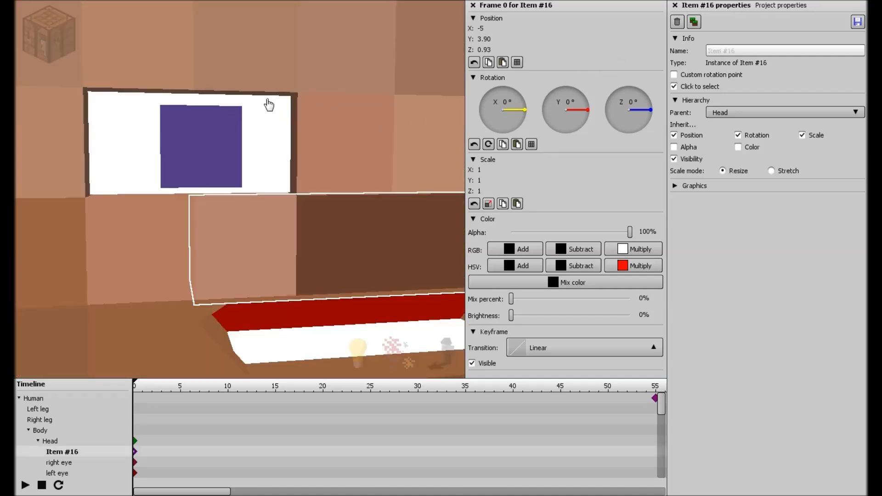
{"action": "left_click", "coordinate": [695, 23]}
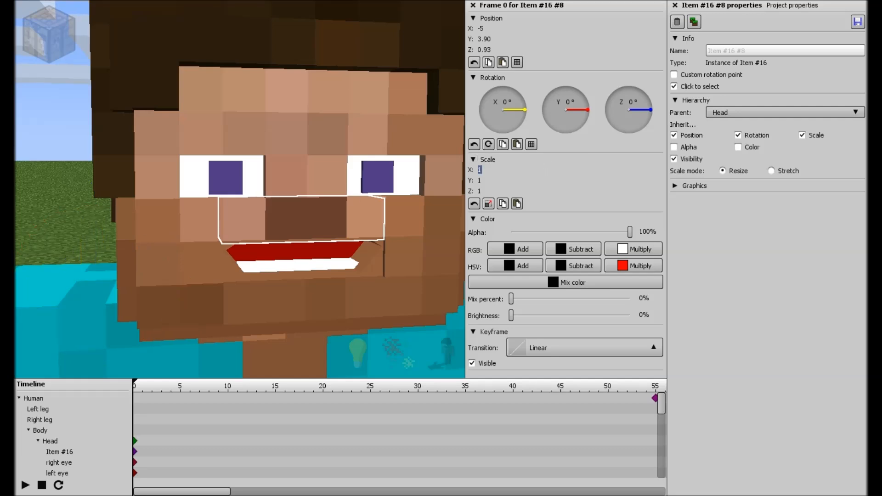
{"action": "type", "text": "0"}
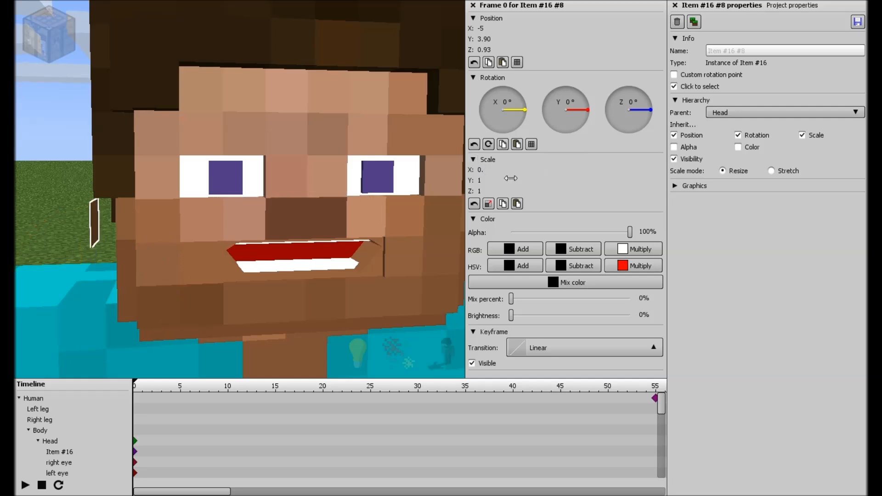
{"action": "type", "text": ".5"}
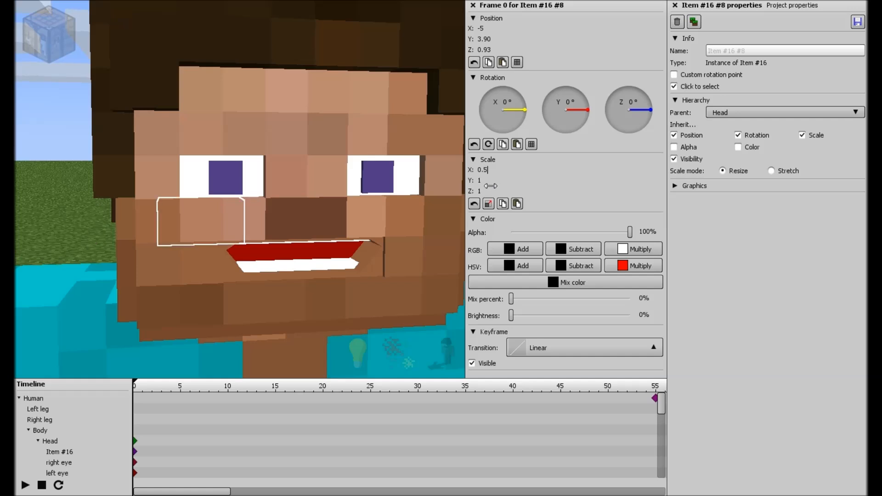
{"action": "type", "text": "0"}
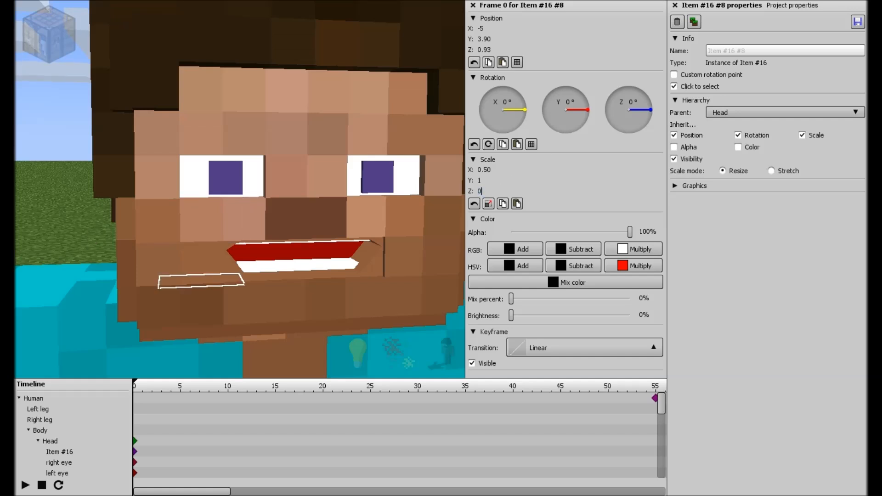
{"action": "type", "text": ".5"}
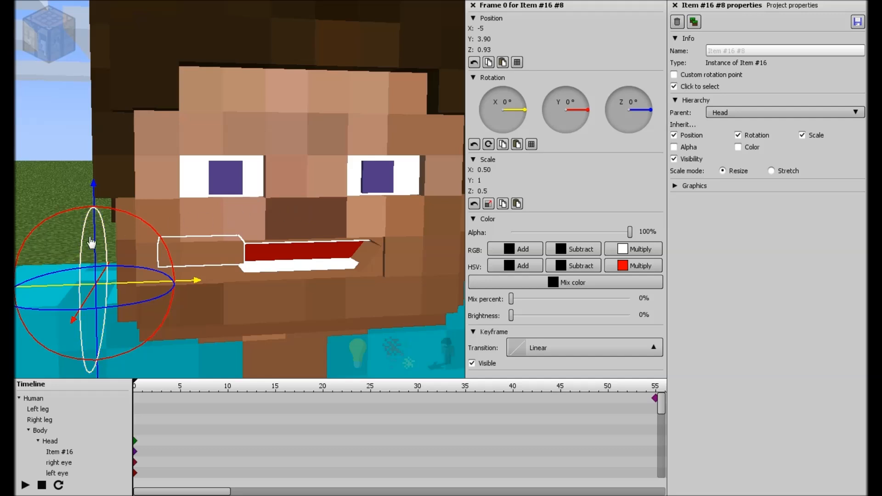
Step: Move the scaled copy to just above the character's right eye, at X -4.50 and Z 3.49
{"action": "left_click_drag", "start_coordinate": [95, 202], "coordinate": [83, 86]}
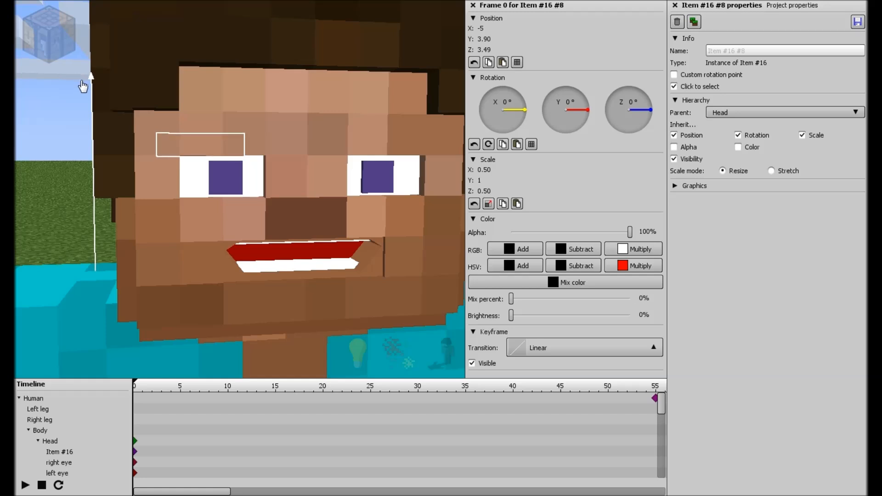
{"action": "left_click_drag", "start_coordinate": [177, 177], "coordinate": [199, 184]}
{"action": "left_click", "coordinate": [519, 27]}
{"action": "left_click_drag", "start_coordinate": [512, 29], "coordinate": [508, 28]}
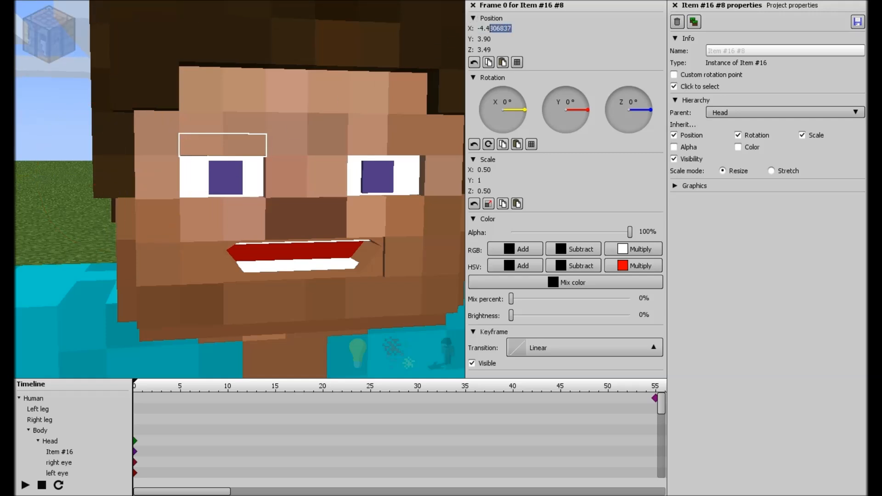
{"action": "type", "text": "50"}
{"action": "key", "text": "Return"}
{"action": "scroll", "coordinate": [301, 90], "scroll_direction": "up", "scroll_amount": 5}
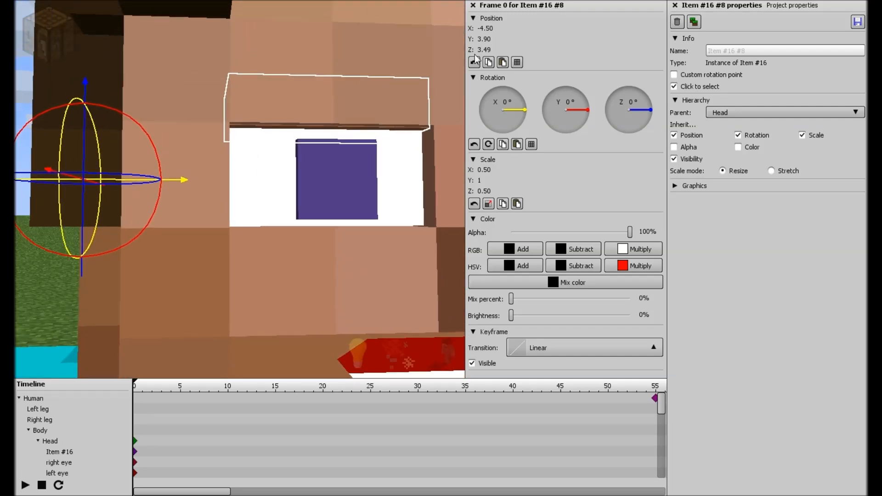
Step: Duplicate the eyelid item above the eye and move the copy down to the eye's lower edge at Z 2.01
{"action": "left_click", "coordinate": [693, 22]}
{"action": "left_click_drag", "start_coordinate": [92, 149], "coordinate": [96, 293]}
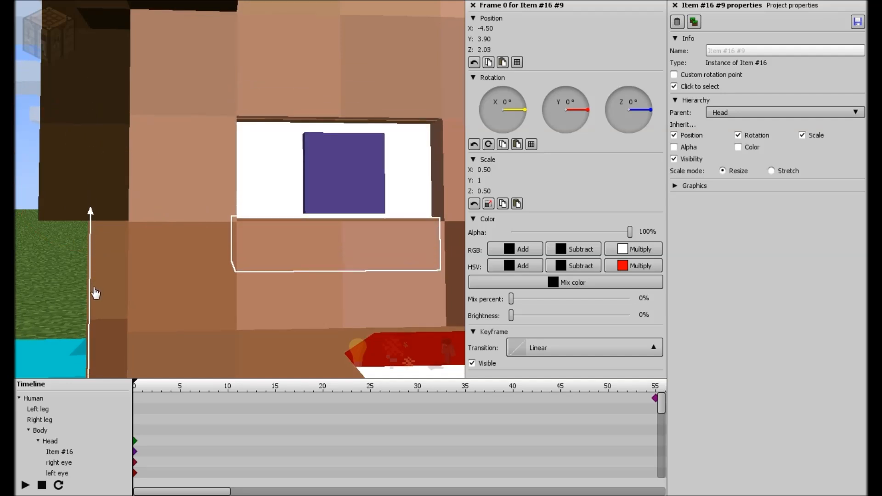
{"action": "left_click_drag", "start_coordinate": [91, 289], "coordinate": [92, 288]}
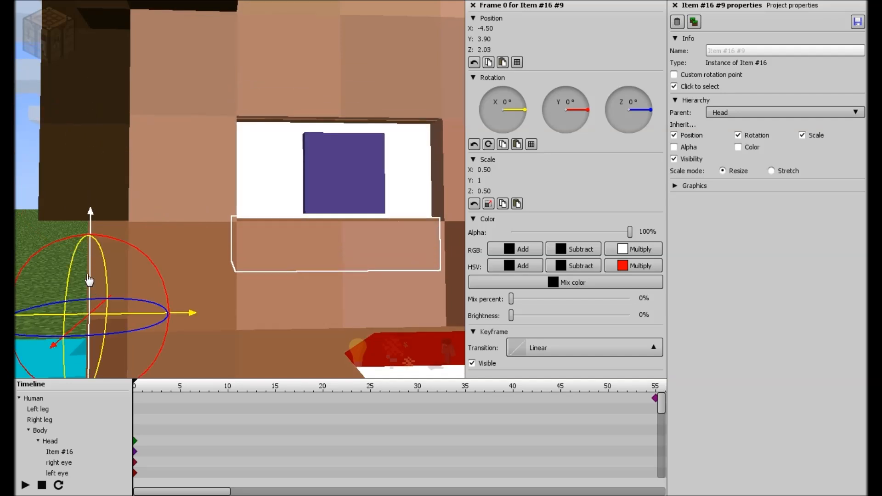
{"action": "left_click", "coordinate": [19, 204]}
{"action": "scroll", "coordinate": [340, 190], "scroll_direction": "down", "scroll_amount": 5}
{"action": "right_click_drag", "start_coordinate": [340, 189], "coordinate": [368, 184]}
{"action": "key", "text": "w"}
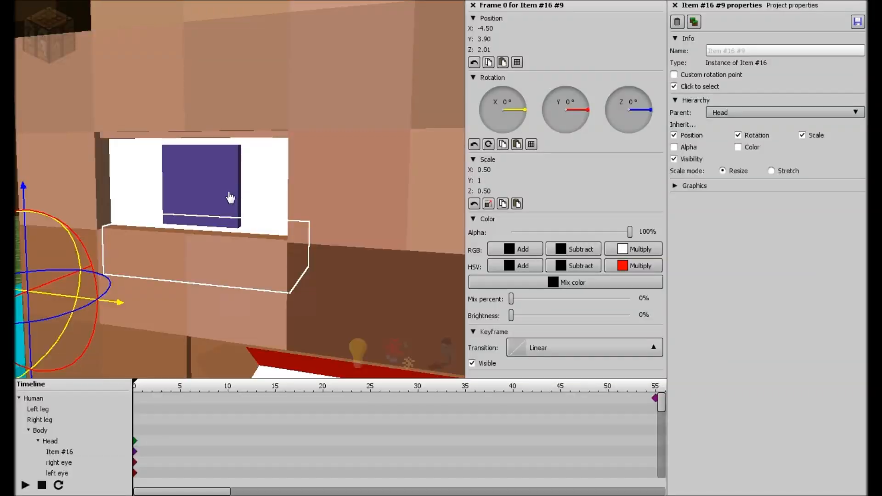
Step: Set the lower eyelid's RGB add color to white, FFFFFF, and its RGB multiply color to skin tone, B78272
{"action": "left_click", "coordinate": [513, 254]}
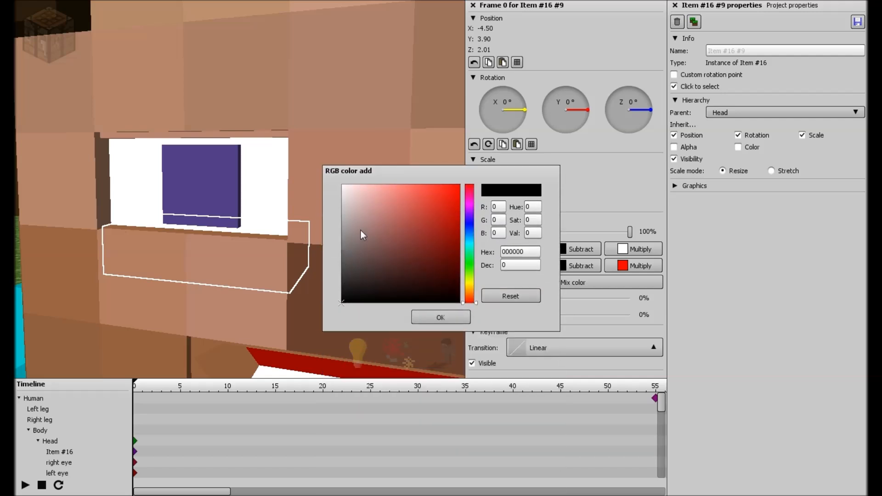
{"action": "left_click_drag", "start_coordinate": [361, 231], "coordinate": [333, 175]}
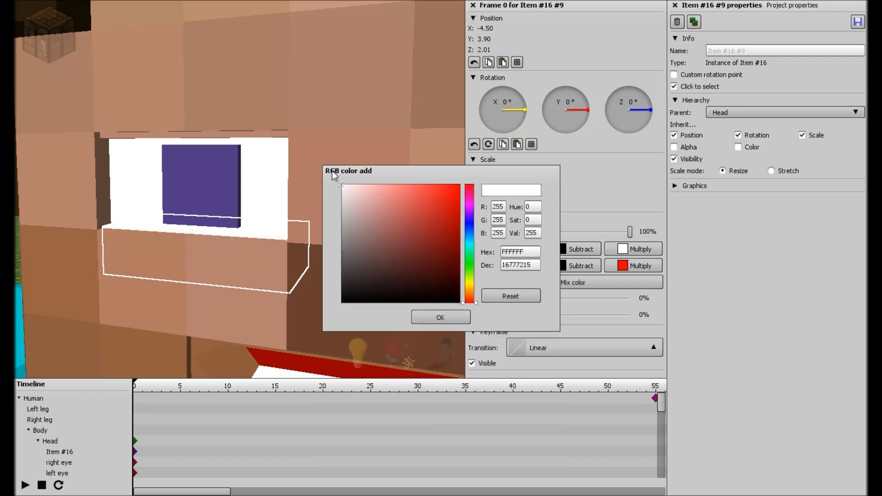
{"action": "left_click", "coordinate": [423, 319]}
{"action": "left_click", "coordinate": [643, 251]}
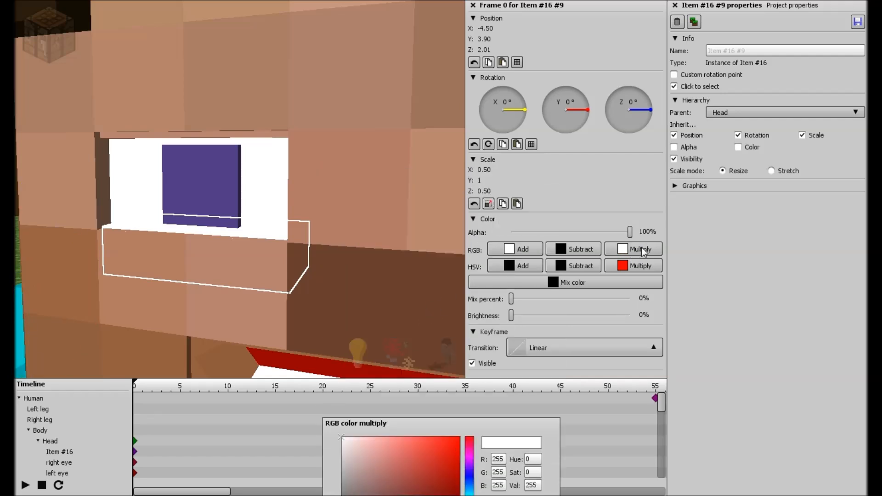
{"action": "double_click", "coordinate": [520, 252]}
{"action": "type", "text": "B78272"}
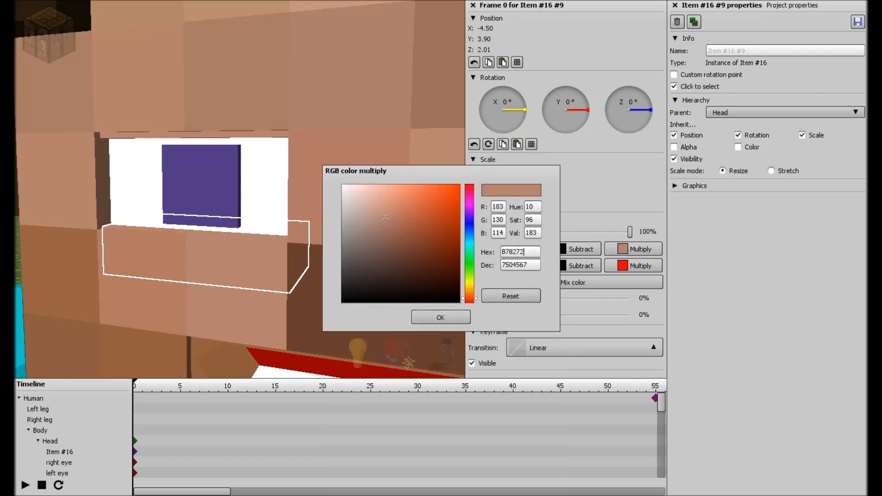
{"action": "left_click", "coordinate": [449, 318]}
Step: Deselect the nose item and switch the viewport to the high-quality rendered view
{"action": "right_click_drag", "start_coordinate": [51, 239], "coordinate": [237, 190]}
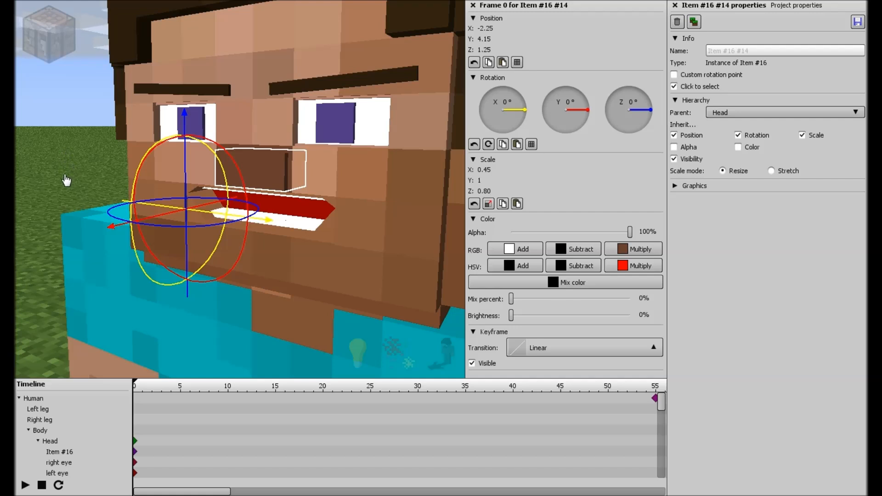
{"action": "left_click", "coordinate": [67, 181]}
{"action": "left_click", "coordinate": [640, 353]}
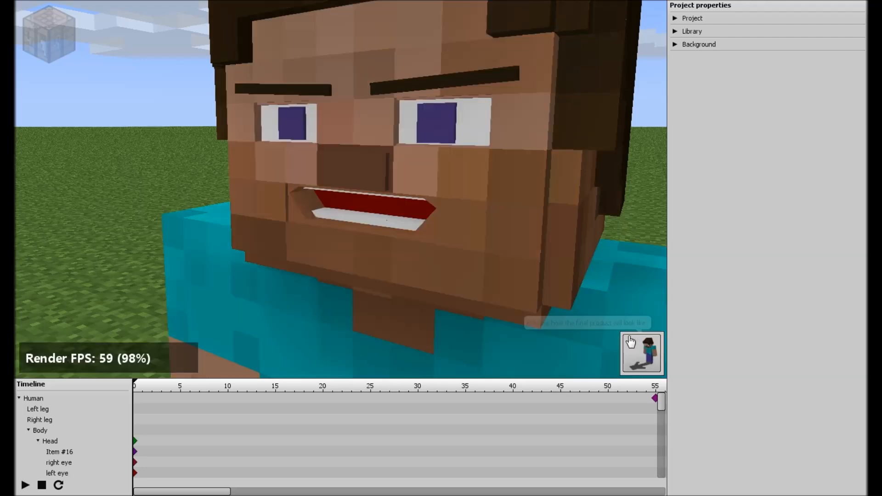
Step: Examine the finished face and the whole character in the rendered view from several angles and distances
{"action": "right_click_drag", "start_coordinate": [344, 214], "coordinate": [487, 262]}
{"action": "key", "text": "s"}
{"action": "key", "text": "d"}
{"action": "key", "text": "a"}
{"action": "key", "text": "a"}
{"action": "key", "text": "s"}
{"action": "key", "text": "d"}
{"action": "key", "text": "a"}
{"action": "key", "text": "s"}
{"action": "key", "text": "w"}
{"action": "key", "text": "s"}
{"action": "key", "text": "d"}
{"action": "key", "text": "w"}
{"action": "key", "text": "w"}
{"action": "key", "text": "w"}
{"action": "key", "text": "s"}
{"action": "key", "text": "w"}
{"action": "key", "text": "a"}
{"action": "key", "text": "w"}
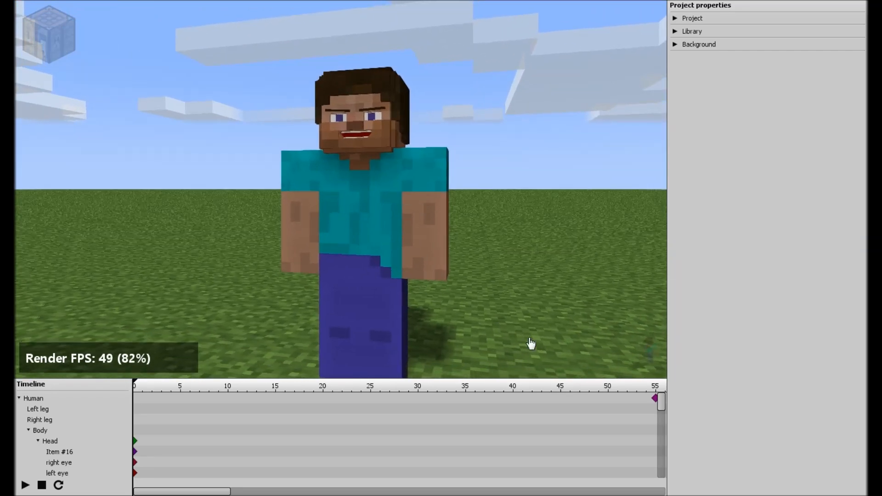
{"action": "right_click_drag", "start_coordinate": [342, 207], "coordinate": [303, 232]}
{"action": "key", "text": "a"}
{"action": "key", "text": "a"}
{"action": "key", "text": "d"}
{"action": "key", "text": "d"}
{"action": "key", "text": "s"}
{"action": "key", "text": "w"}
{"action": "key", "text": "s"}
{"action": "key", "text": "d"}
{"action": "right_click_drag", "start_coordinate": [338, 185], "coordinate": [391, 182]}
{"action": "key", "text": "a"}
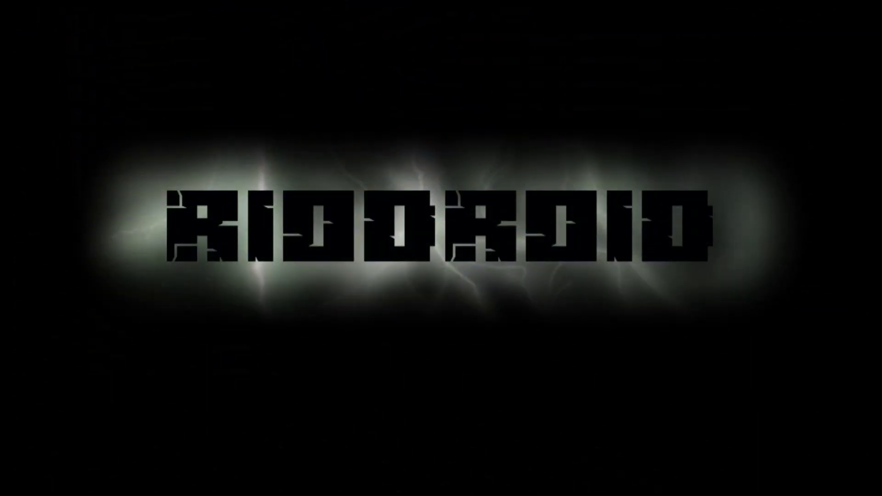